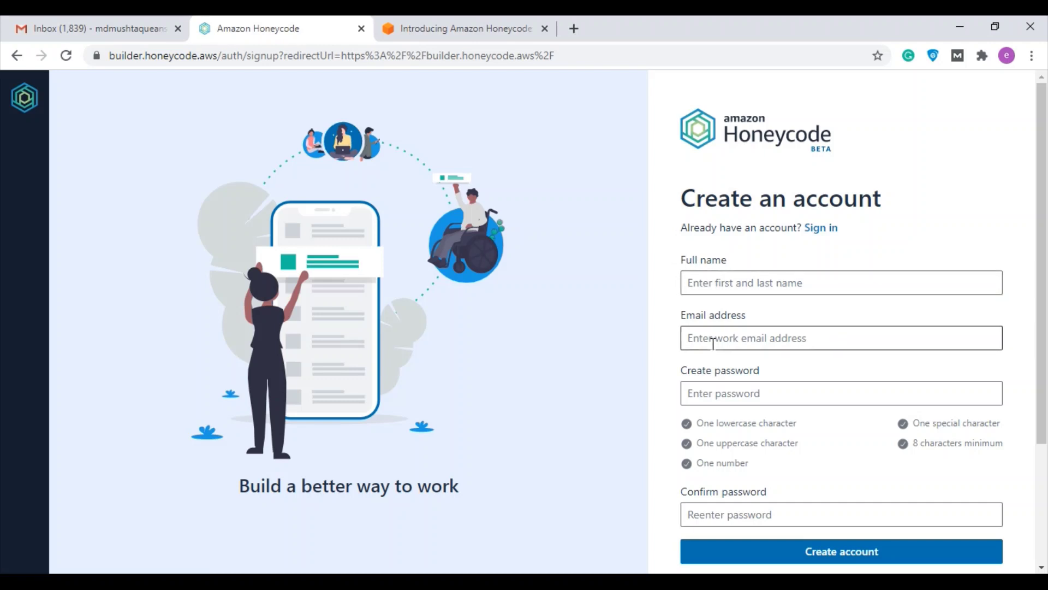
Return to the Honeycode sign-in page and sign in with the account e-mail and password
{"action": "scroll", "coordinate": [700, 350], "scroll_direction": "down", "scroll_amount": 3}
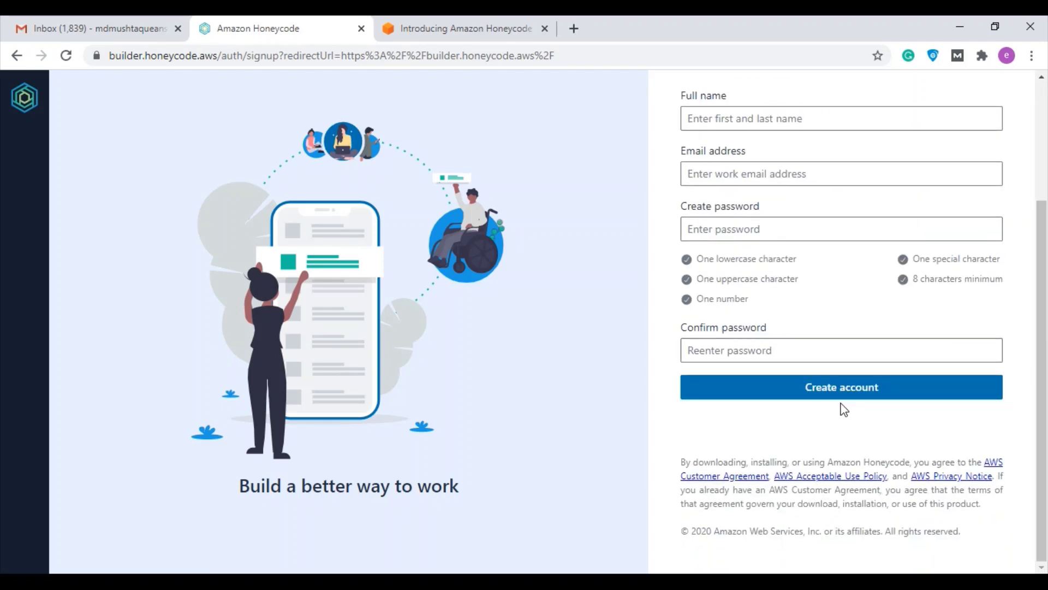
{"action": "scroll", "coordinate": [855, 429], "scroll_direction": "up", "scroll_amount": 1}
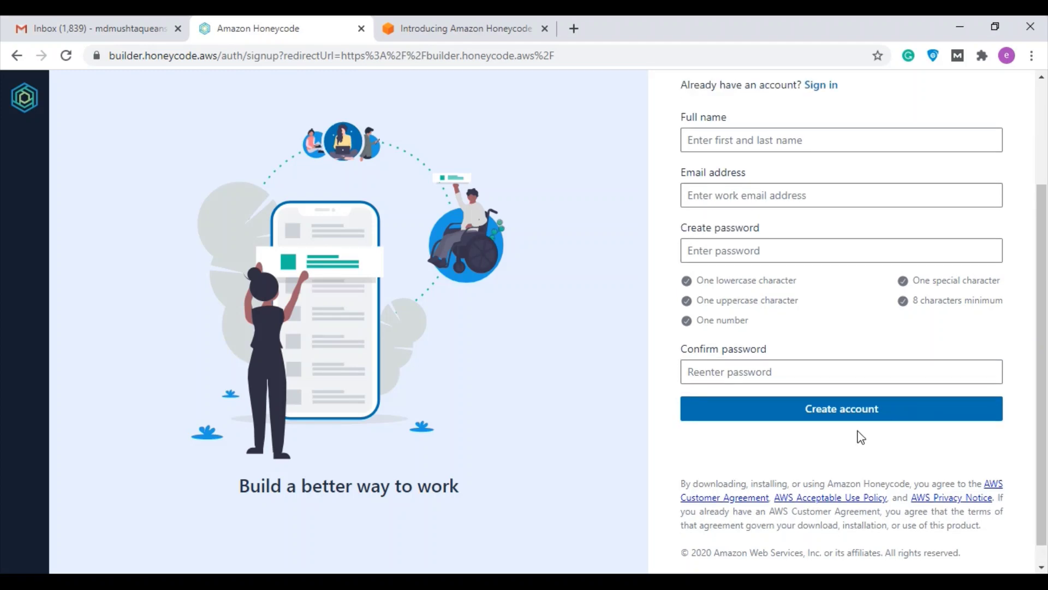
{"action": "scroll", "coordinate": [874, 442], "scroll_direction": "down", "scroll_amount": 1}
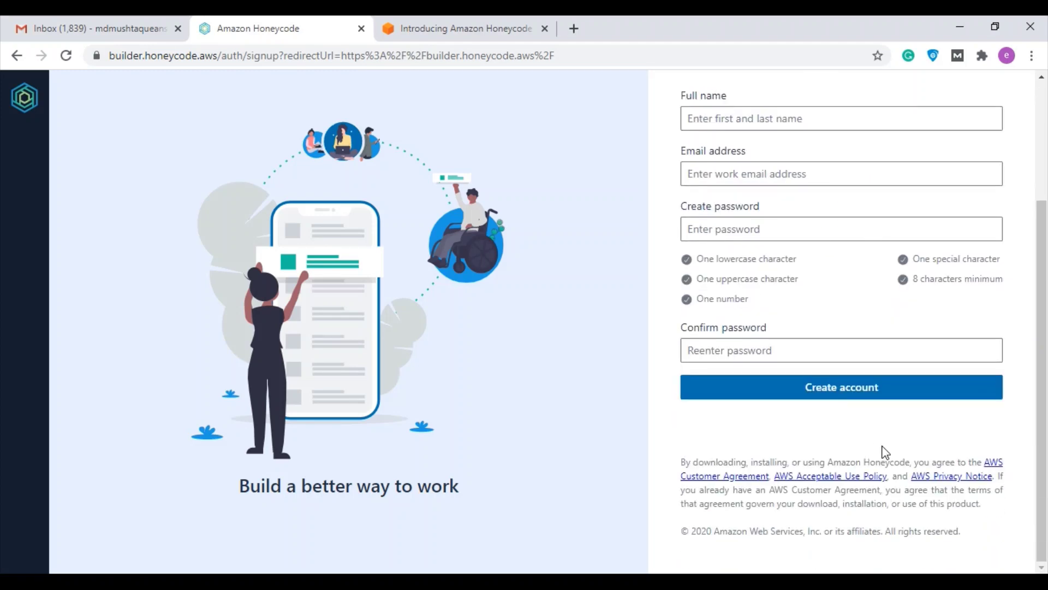
{"action": "left_click", "coordinate": [16, 55]}
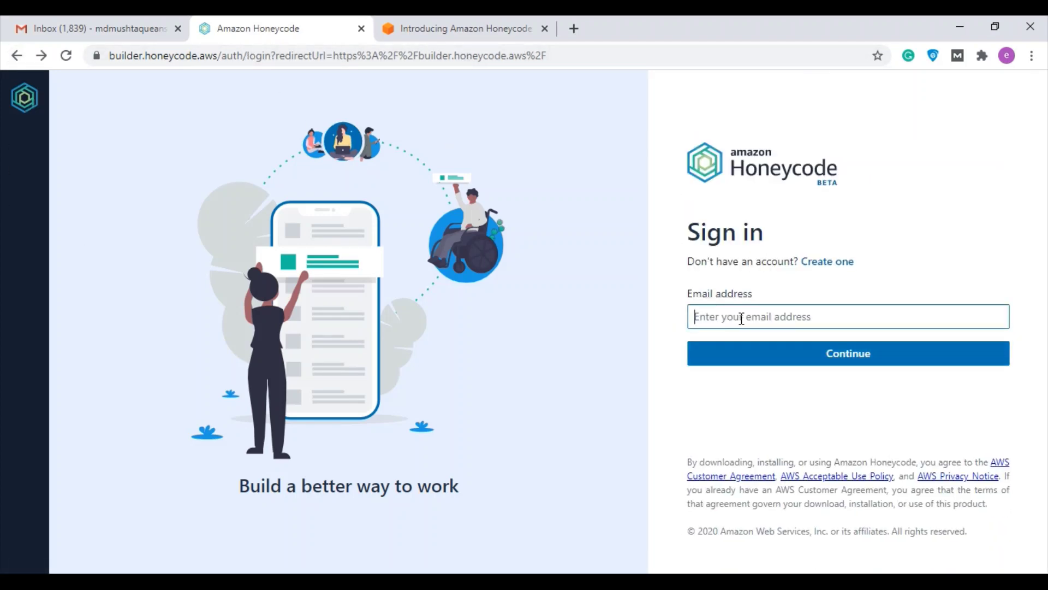
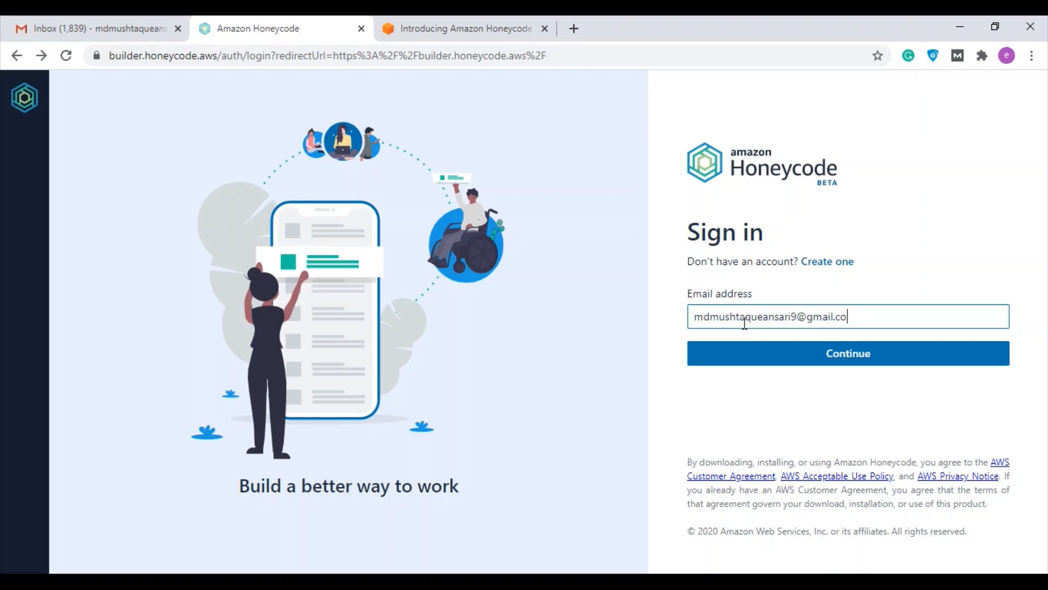
{"action": "key", "text": "Return"}
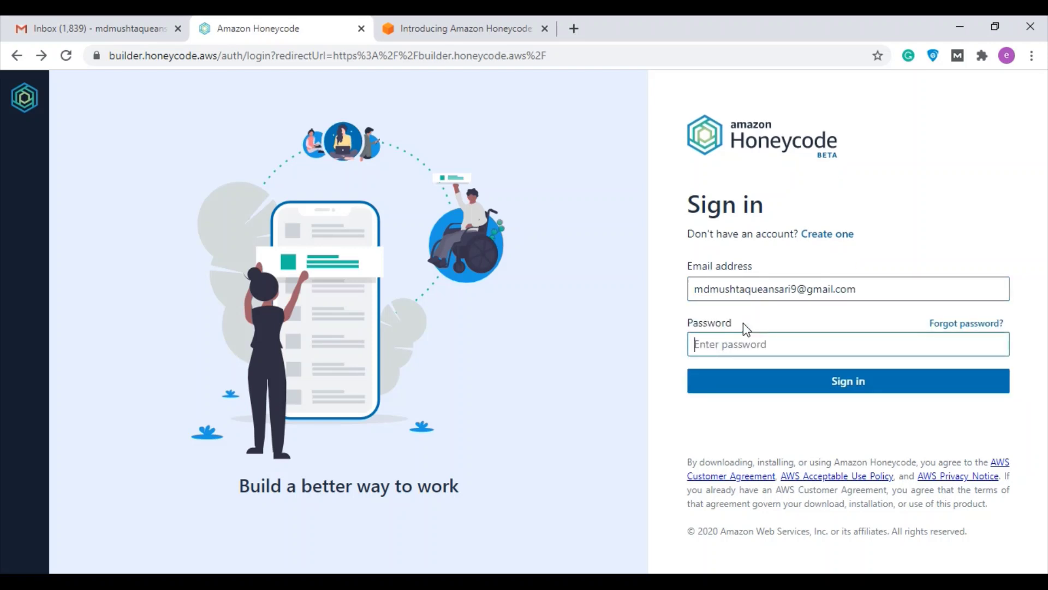
{"action": "type", "text": "•••••••••"}
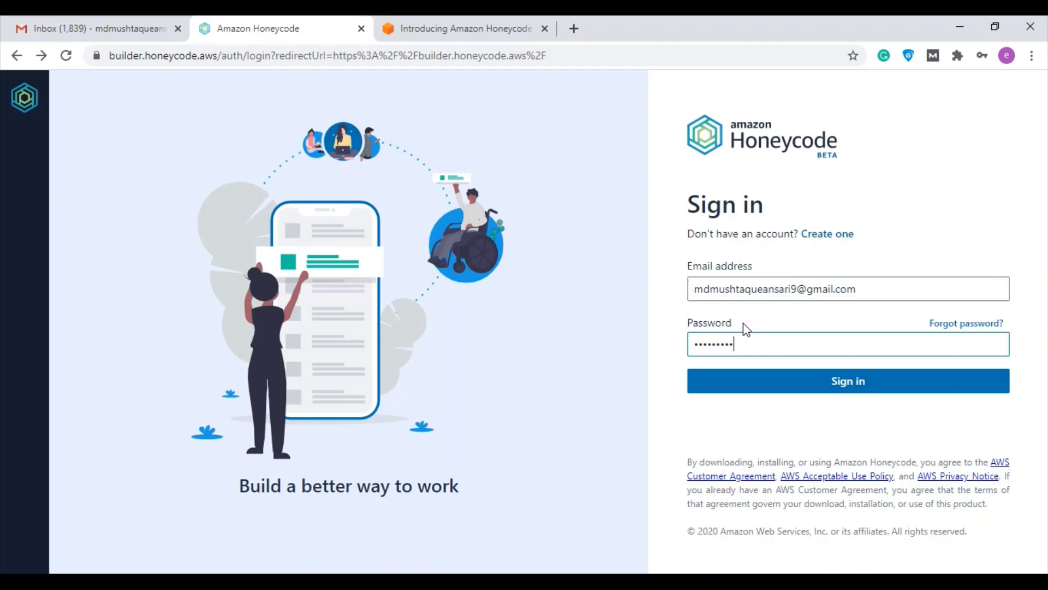
{"action": "type", "text": "••"}
{"action": "key", "text": "Return"}
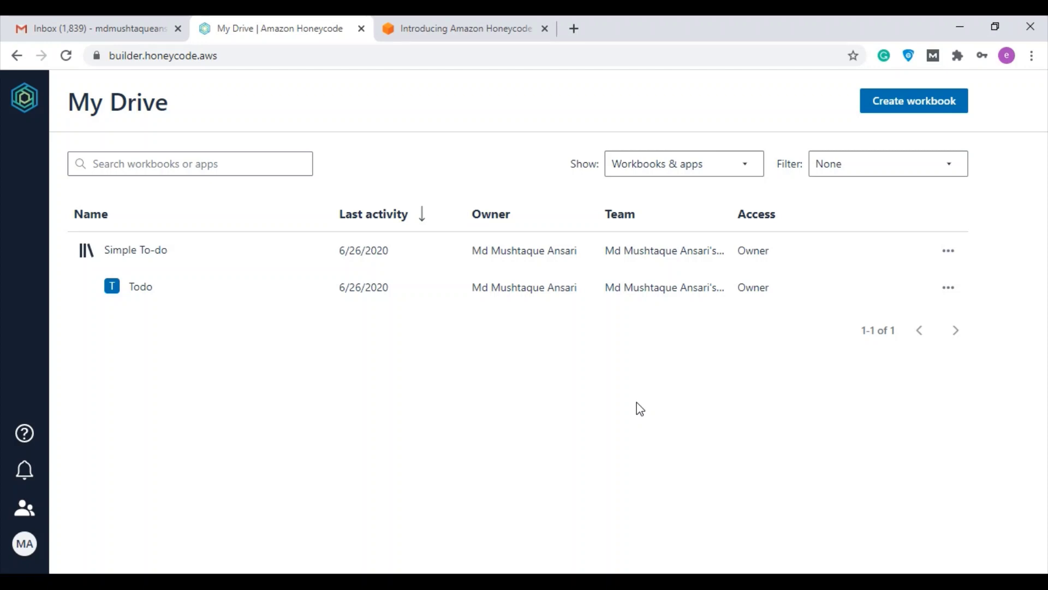
Start a new workbook from a template and browse the list, including Customer Tracker and PO Approvals
{"action": "left_click", "coordinate": [915, 113]}
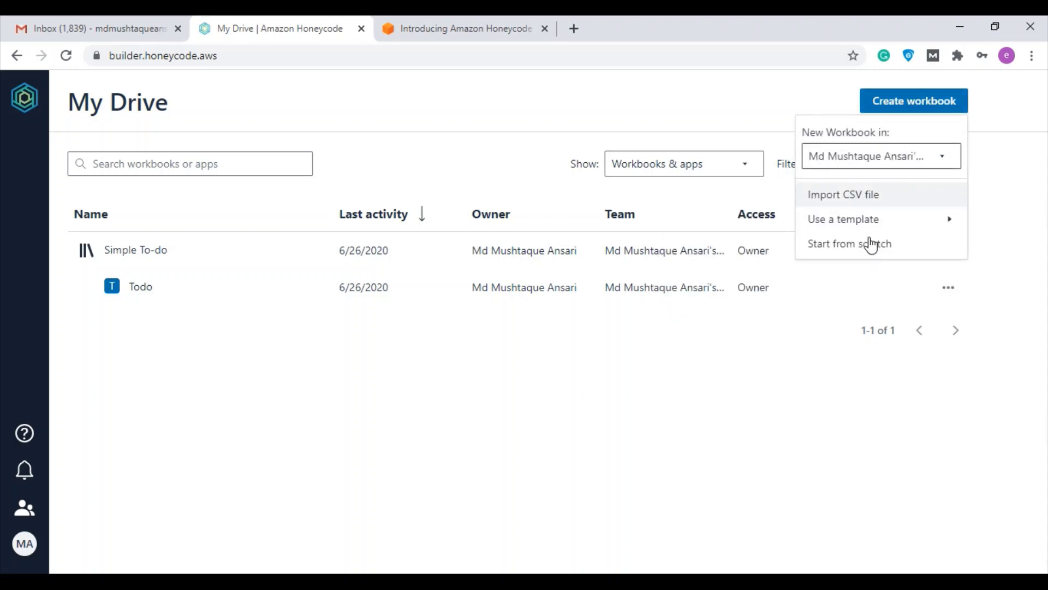
{"action": "mouse_move", "coordinate": [855, 221]}
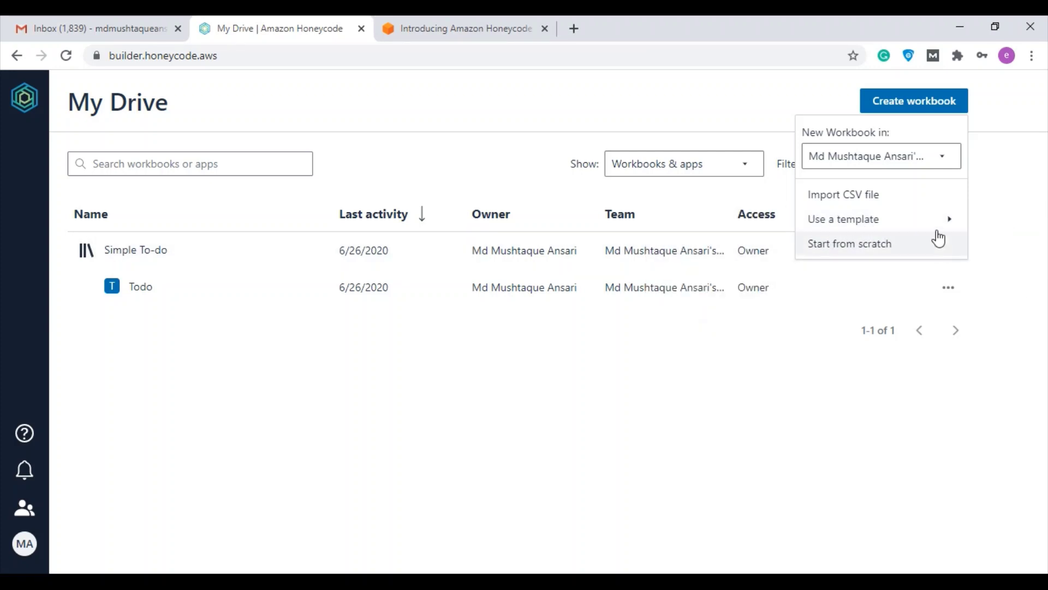
{"action": "mouse_move", "coordinate": [930, 223]}
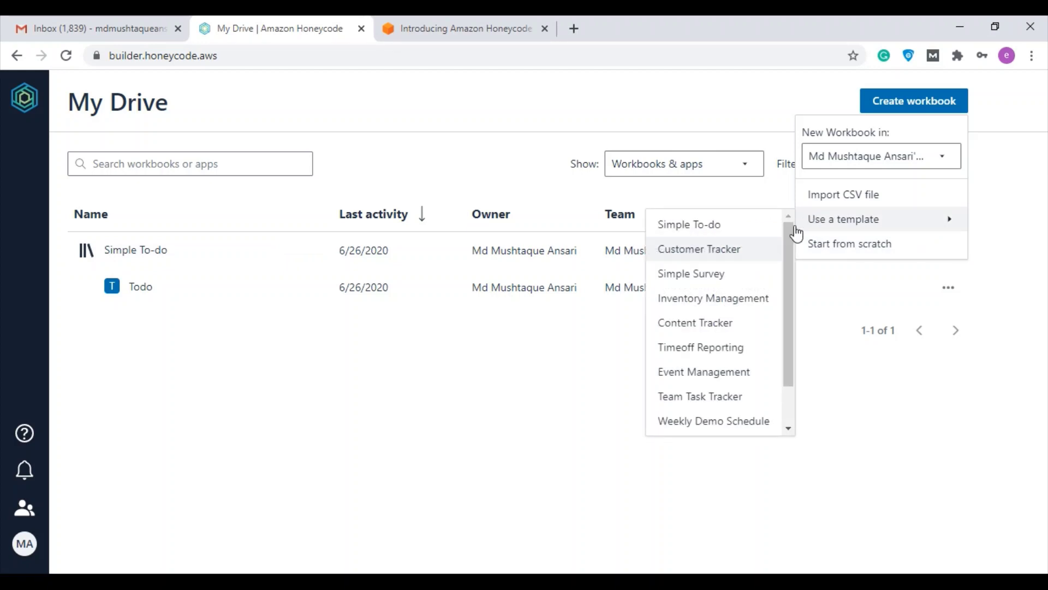
{"action": "left_click_drag", "start_coordinate": [792, 243], "coordinate": [781, 288]}
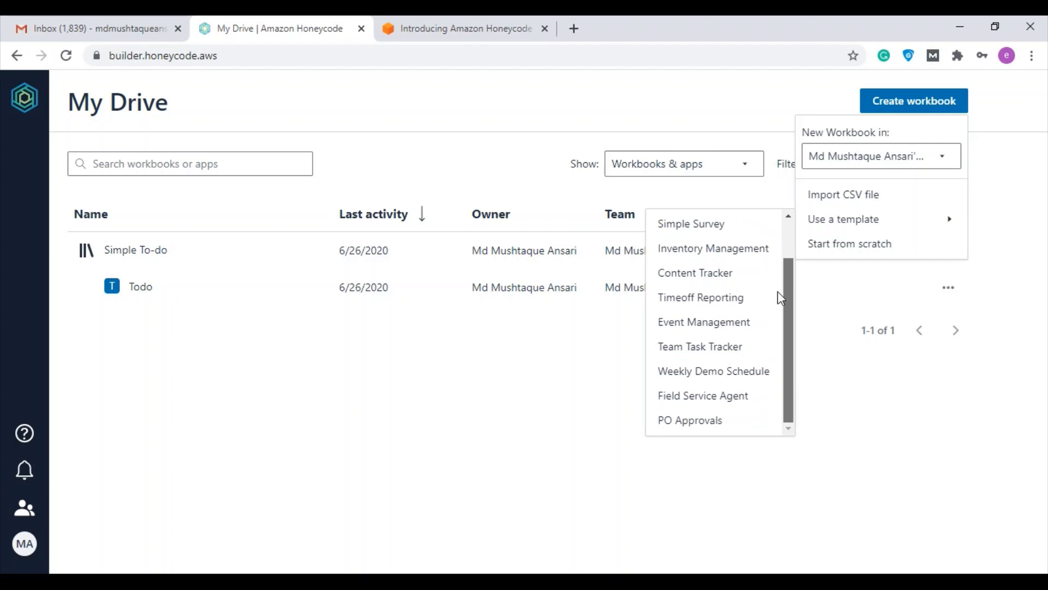
{"action": "scroll", "coordinate": [781, 264], "scroll_direction": "up", "scroll_amount": 1}
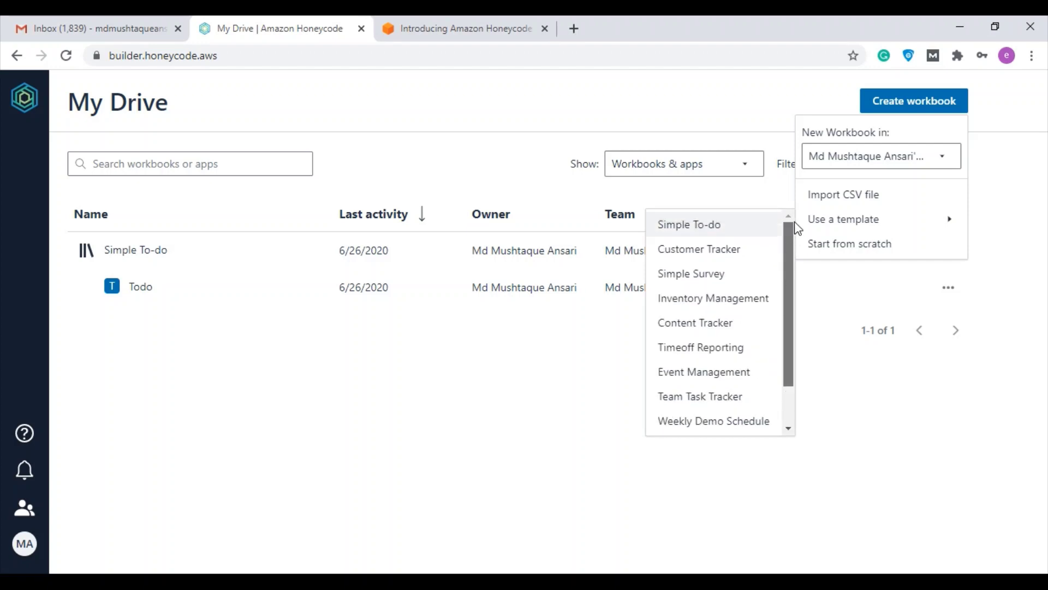
Create the Simple To-do workbook, browse its ReminderOptions and Done tables, then list its Todo app
{"action": "left_click", "coordinate": [734, 236]}
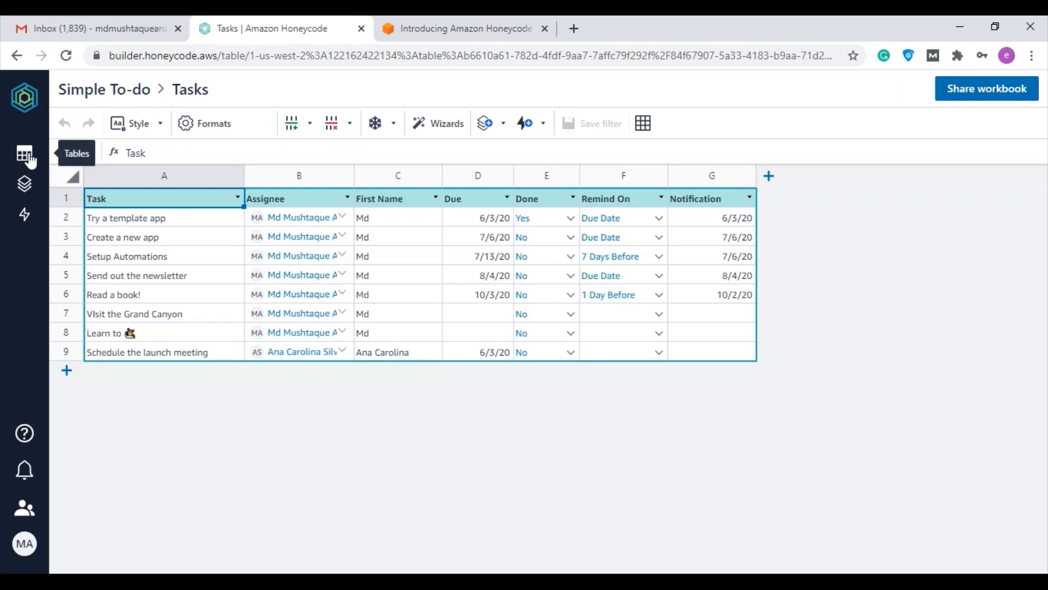
{"action": "left_click", "coordinate": [30, 158]}
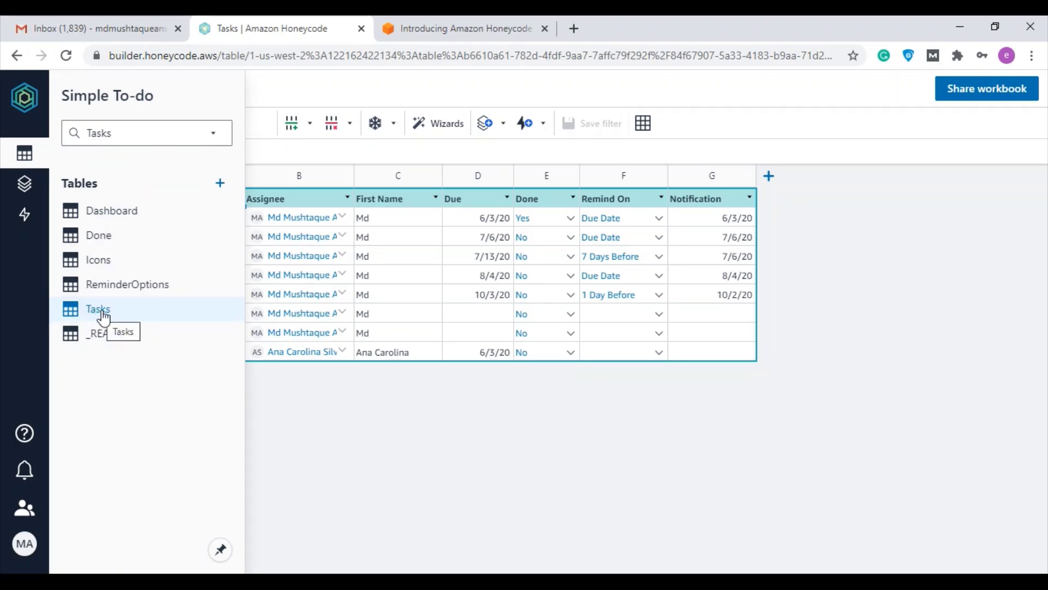
{"action": "left_click", "coordinate": [134, 287]}
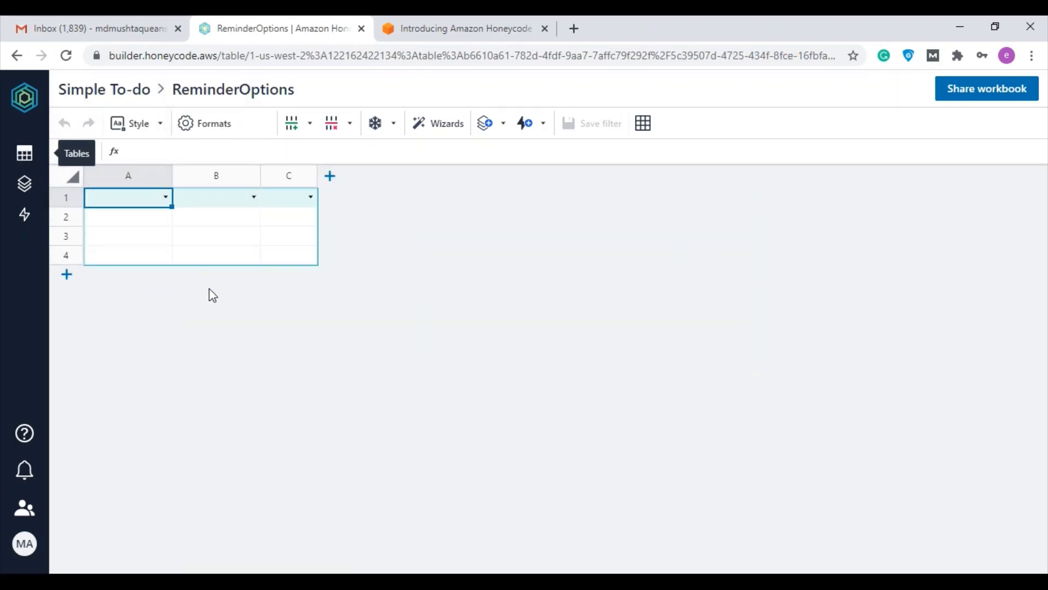
{"action": "left_click", "coordinate": [38, 163]}
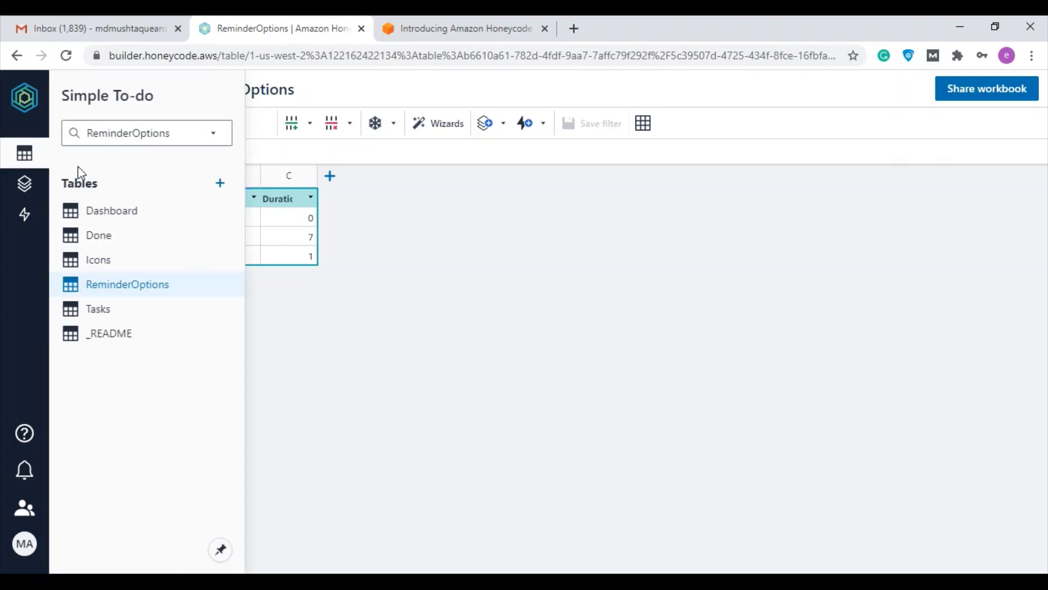
{"action": "left_click", "coordinate": [113, 242]}
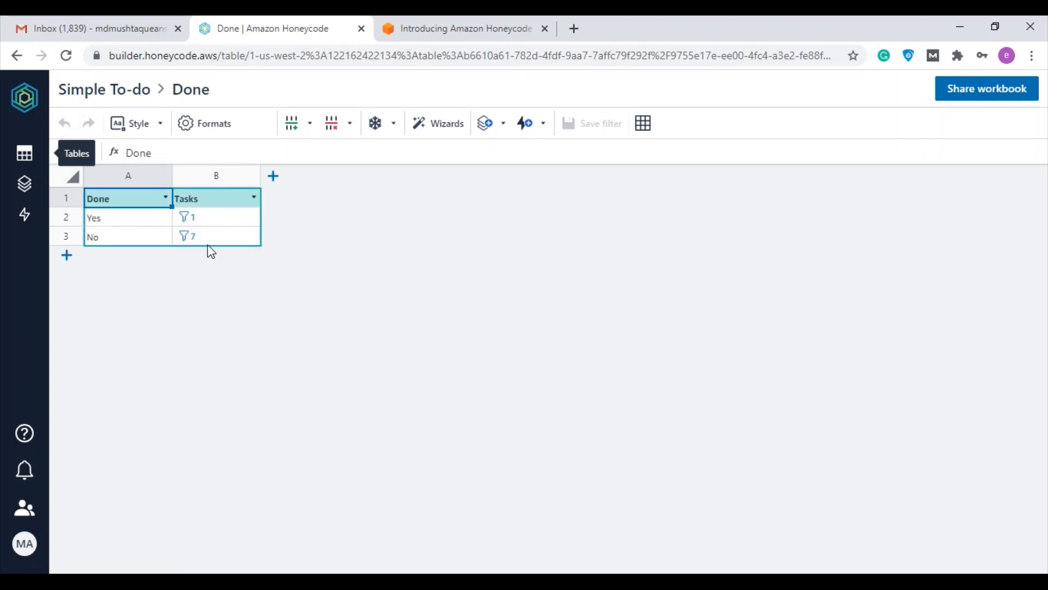
{"action": "left_click", "coordinate": [25, 191]}
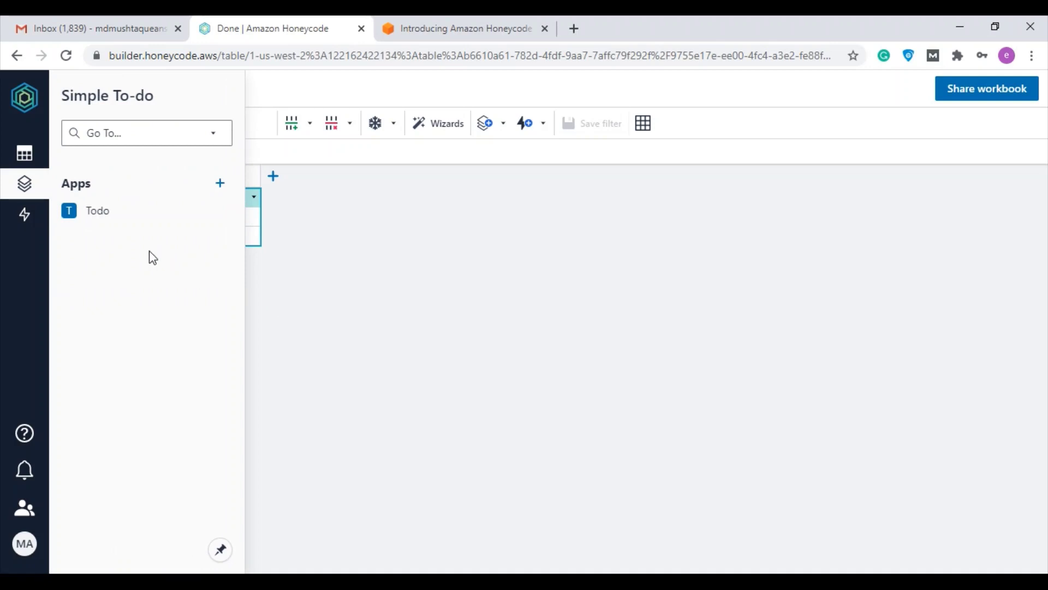
Open the Todo app and append 'Excelyourself' to the My Tasks header, saving the change
{"action": "left_click", "coordinate": [131, 212]}
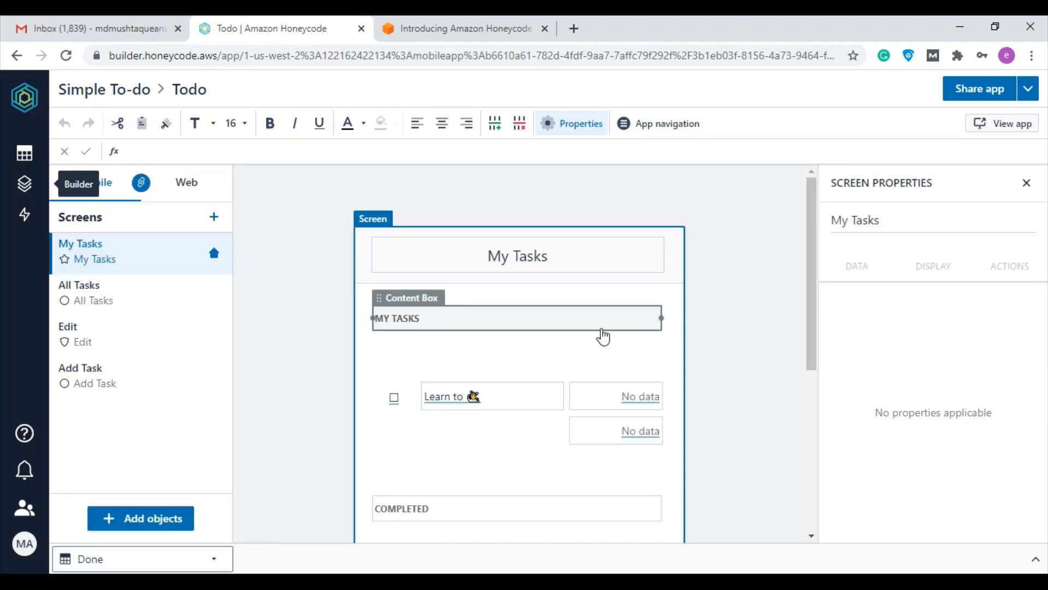
{"action": "scroll", "coordinate": [592, 307], "scroll_direction": "down", "scroll_amount": 5}
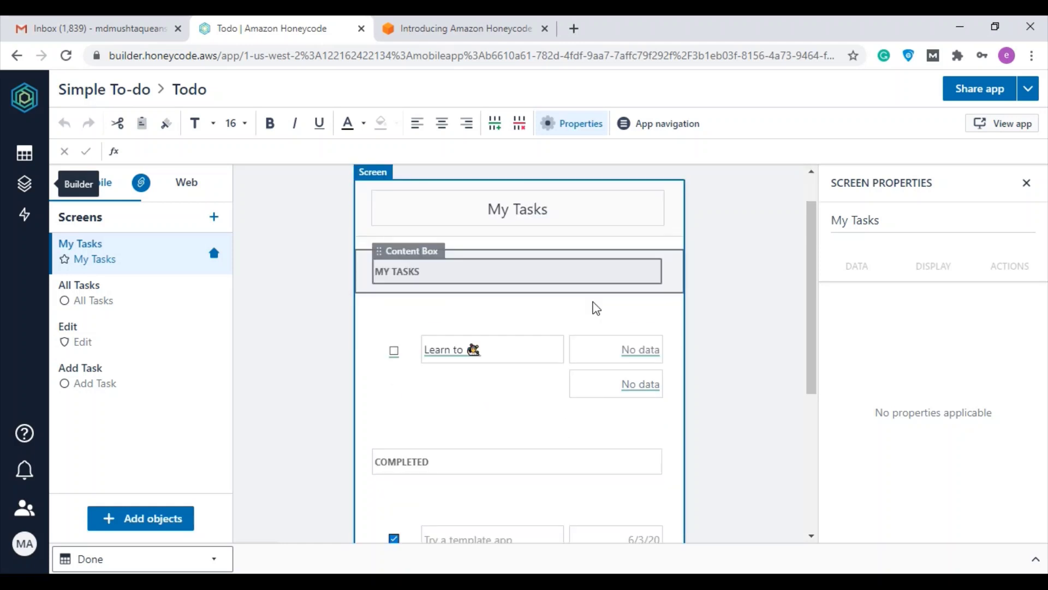
{"action": "scroll", "coordinate": [705, 338], "scroll_direction": "up", "scroll_amount": 5}
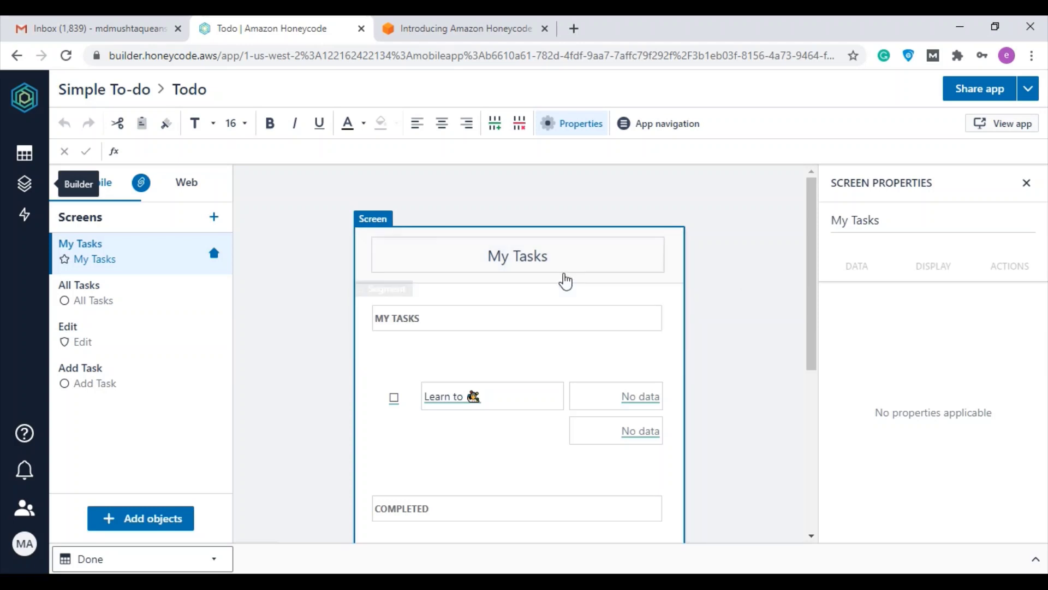
{"action": "left_click", "coordinate": [566, 262]}
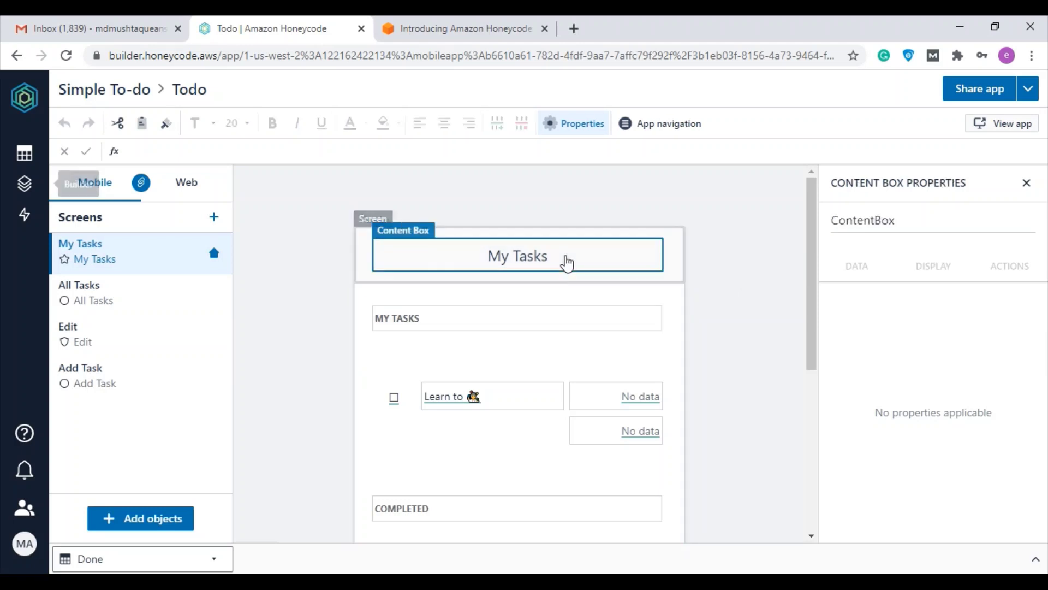
{"action": "type", "text": "E"}
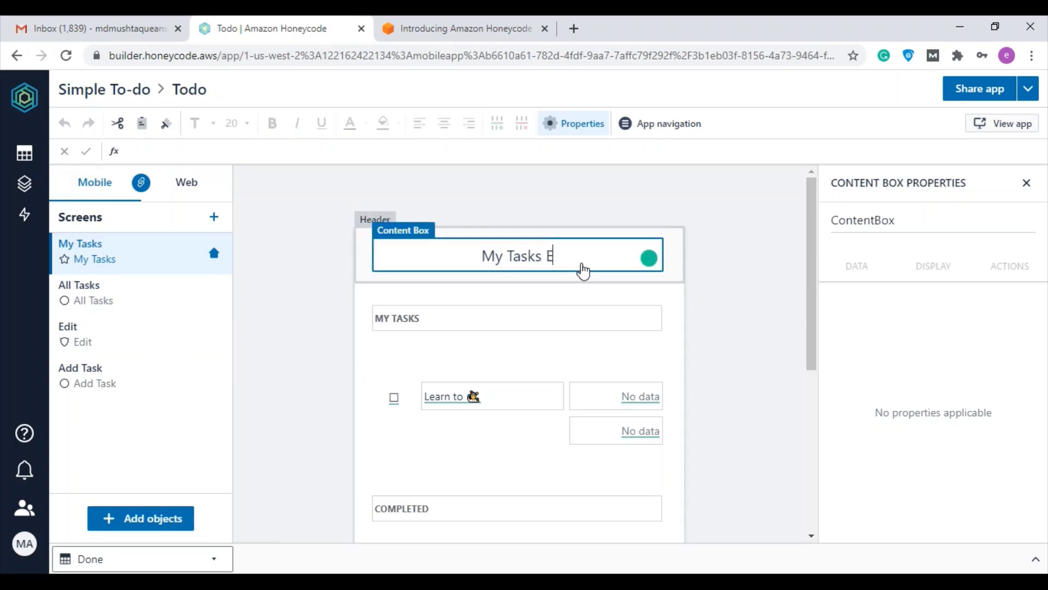
{"action": "type", "text": "xcelyourself"}
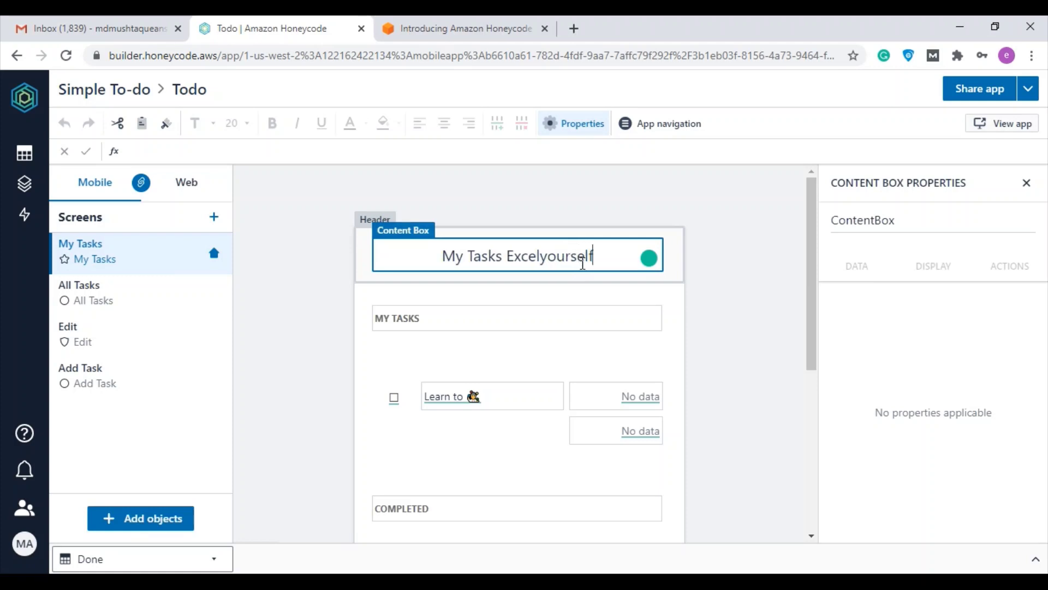
{"action": "key", "text": "Return"}
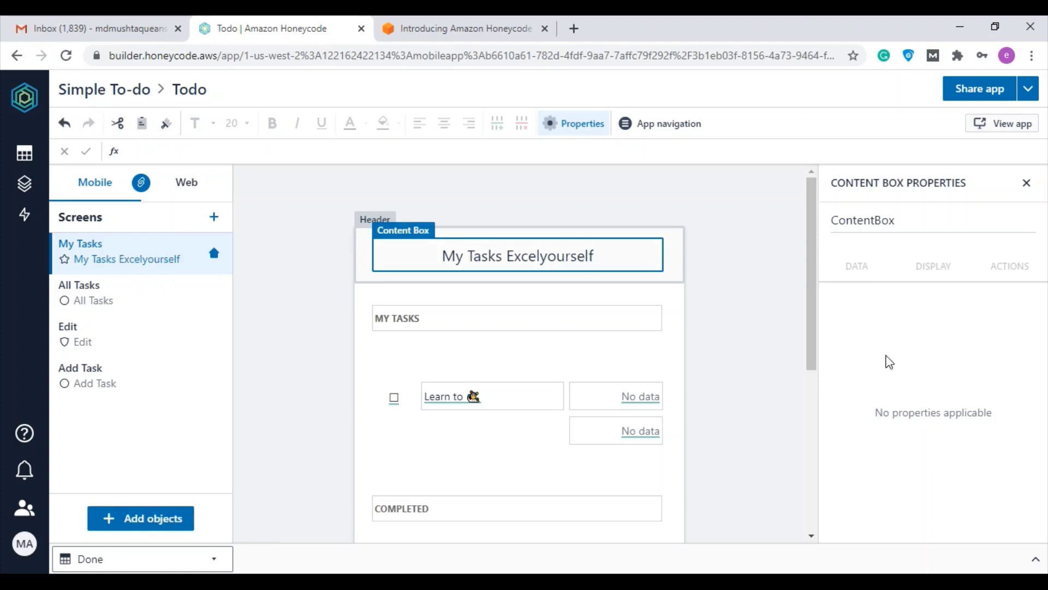
{"action": "left_click", "coordinate": [333, 371]}
{"action": "scroll", "coordinate": [333, 372], "scroll_direction": "down", "scroll_amount": 2}
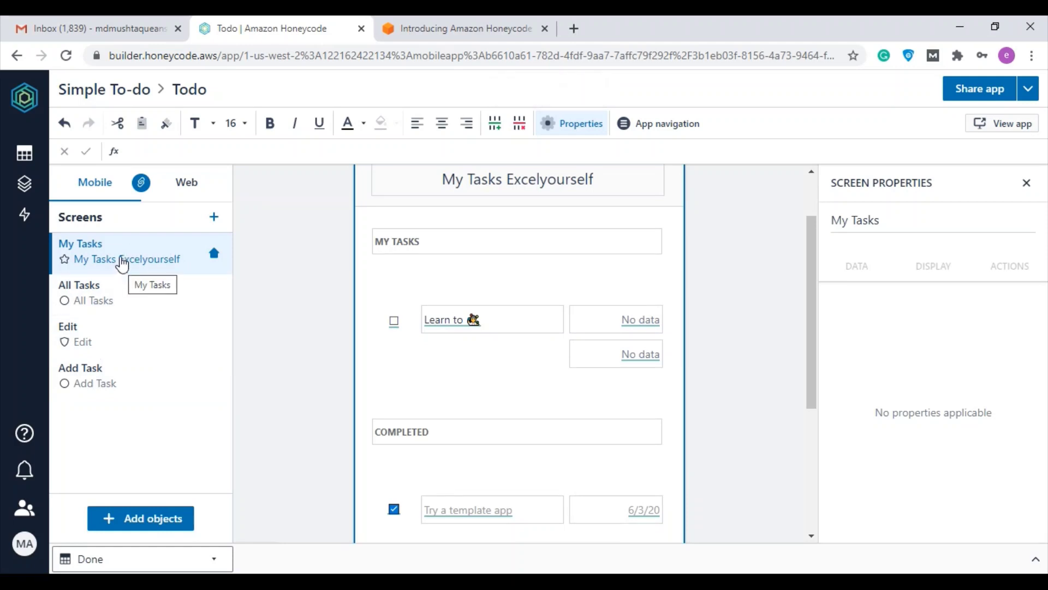
Switch from the All Tasks screen to the Edit screen showing 'Try a template app'
{"action": "left_click", "coordinate": [114, 300]}
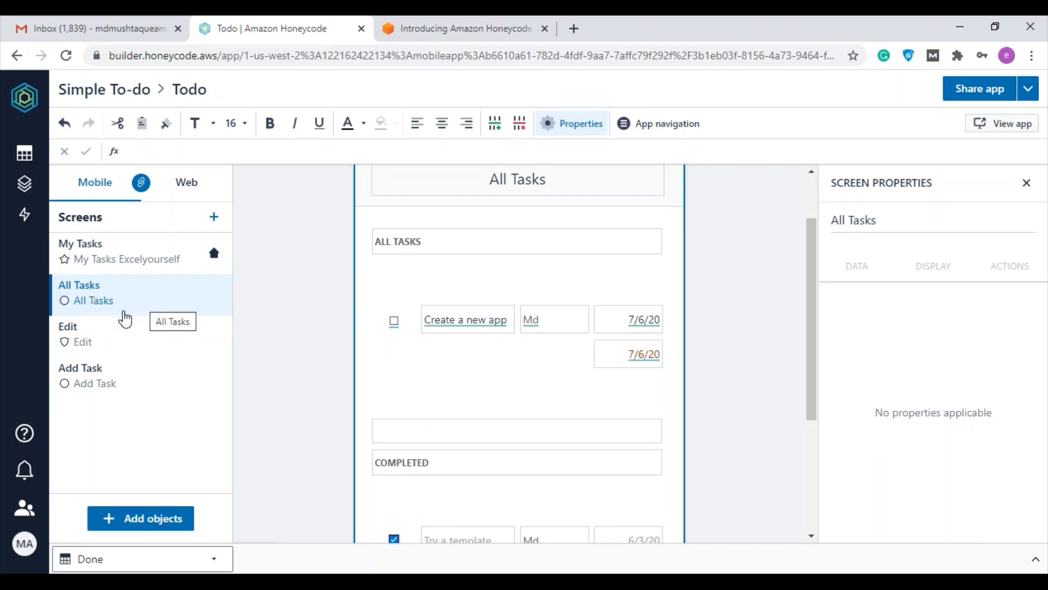
{"action": "left_click", "coordinate": [110, 341]}
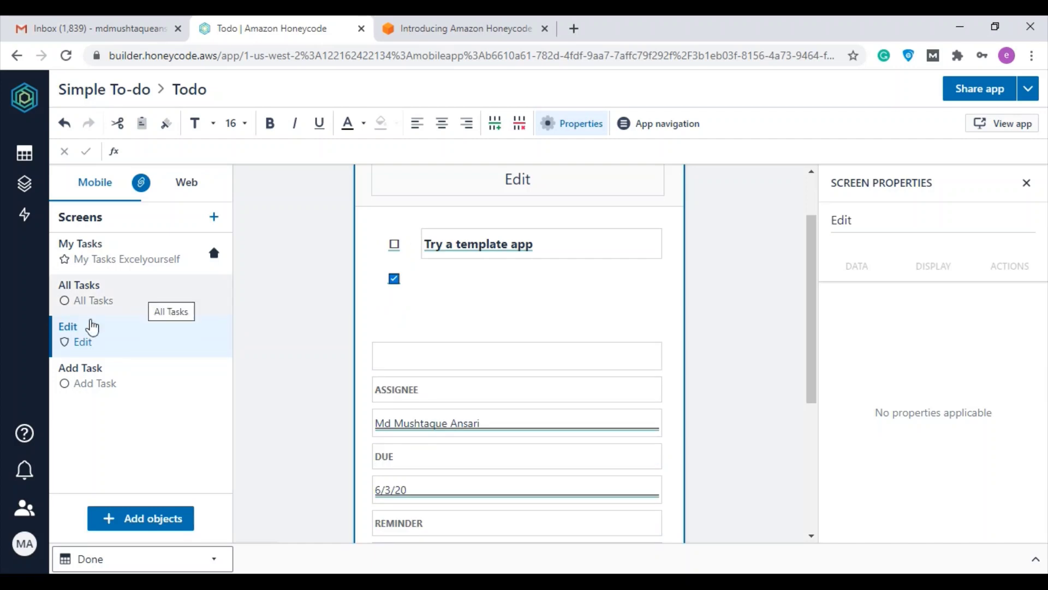
Add a blank Screen object from the Layout section, creating a fourth 'Screen name' tab
{"action": "left_click", "coordinate": [134, 525]}
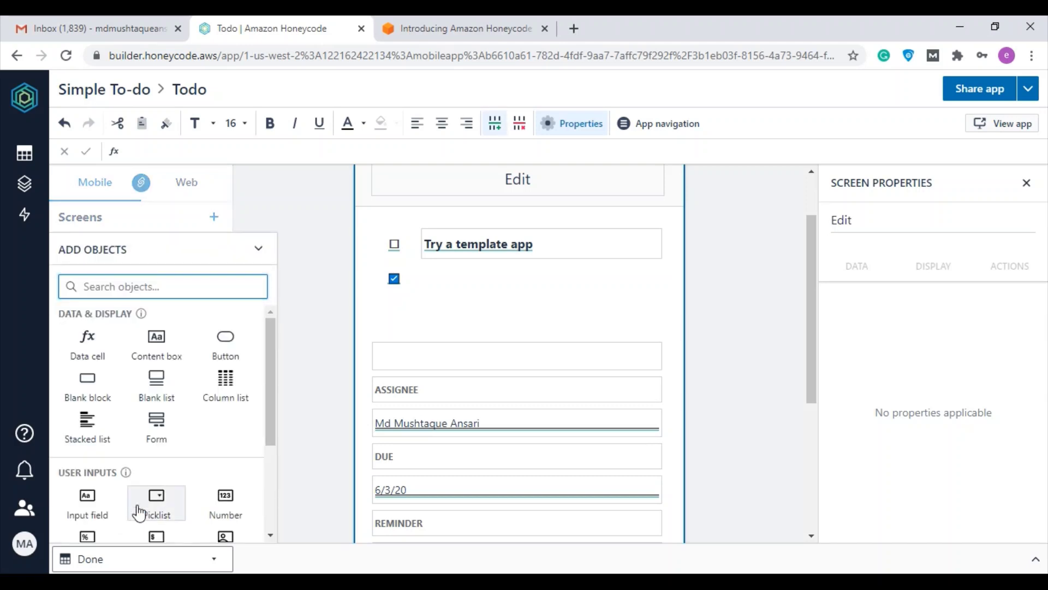
{"action": "scroll", "coordinate": [215, 377], "scroll_direction": "down", "scroll_amount": 1}
{"action": "scroll", "coordinate": [218, 377], "scroll_direction": "down", "scroll_amount": 1}
{"action": "scroll", "coordinate": [223, 378], "scroll_direction": "up", "scroll_amount": 2}
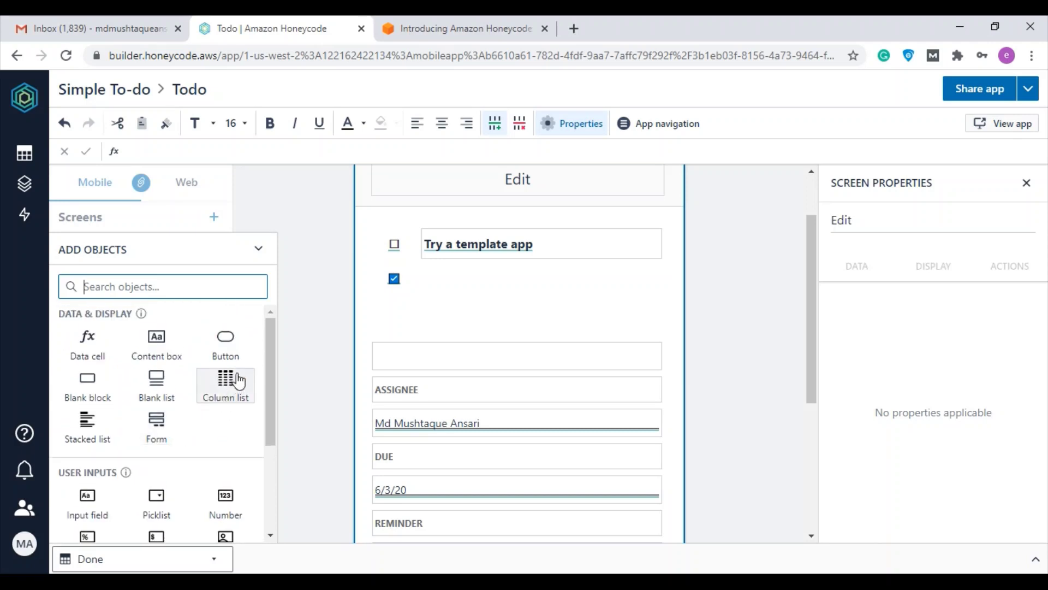
{"action": "scroll", "coordinate": [239, 382], "scroll_direction": "down", "scroll_amount": 3}
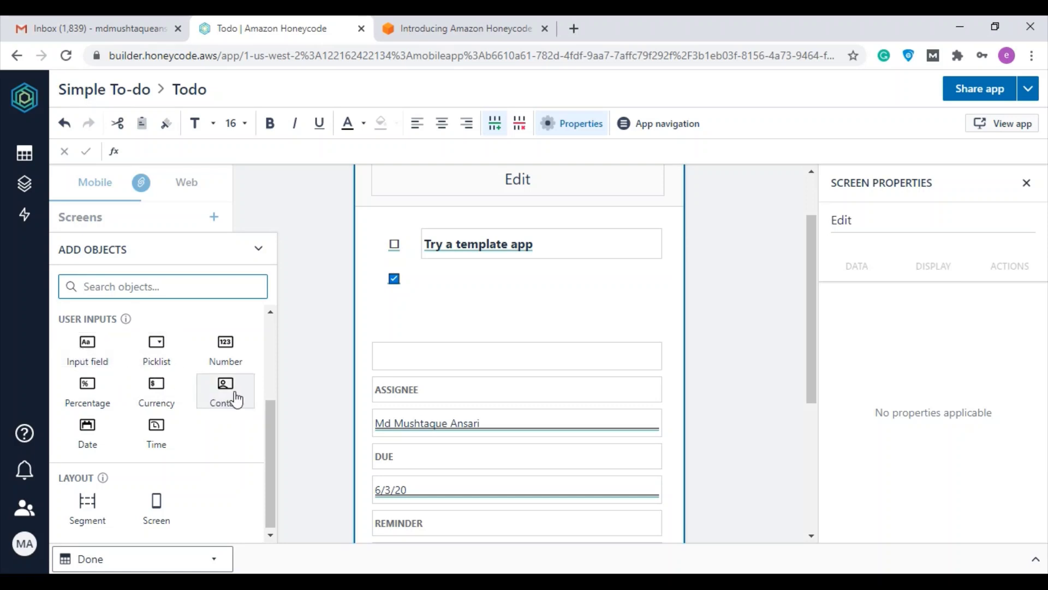
{"action": "scroll", "coordinate": [175, 496], "scroll_direction": "down", "scroll_amount": 1}
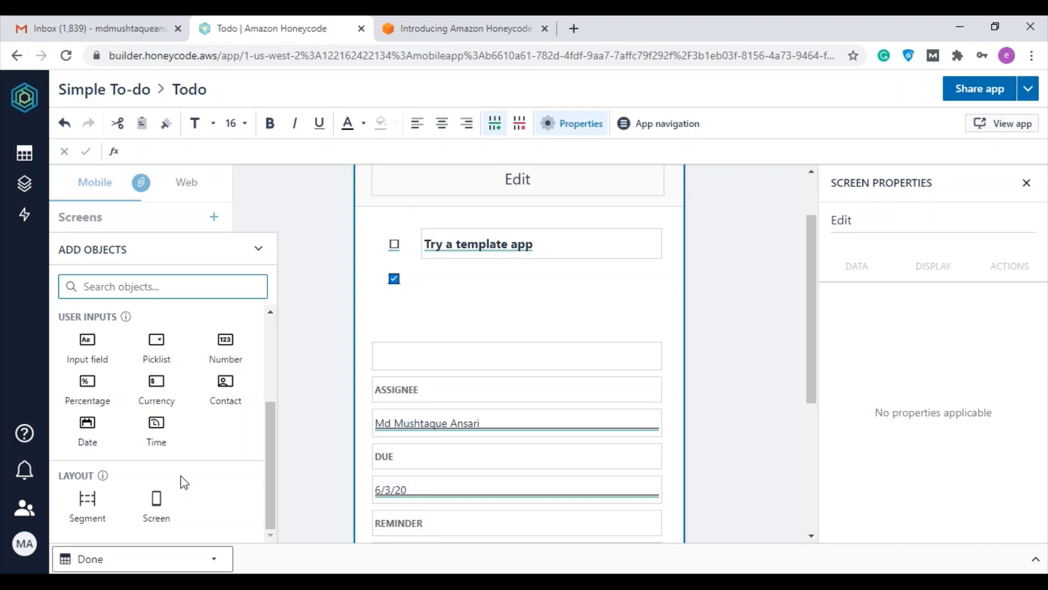
{"action": "scroll", "coordinate": [205, 443], "scroll_direction": "up", "scroll_amount": 3}
{"action": "scroll", "coordinate": [206, 491], "scroll_direction": "down", "scroll_amount": 3}
{"action": "left_click", "coordinate": [166, 507]}
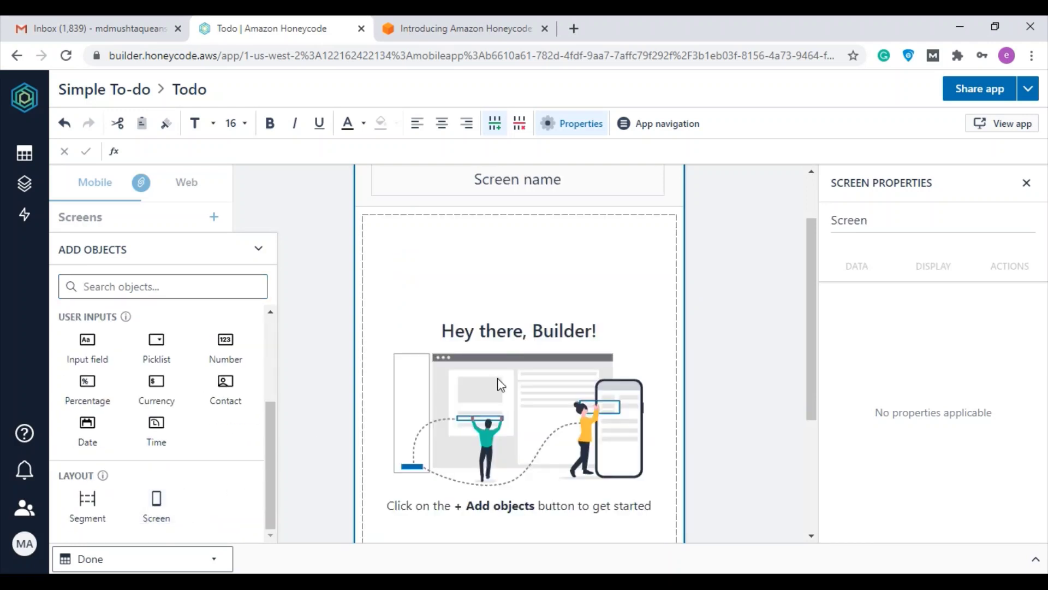
{"action": "scroll", "coordinate": [597, 440], "scroll_direction": "down", "scroll_amount": 3}
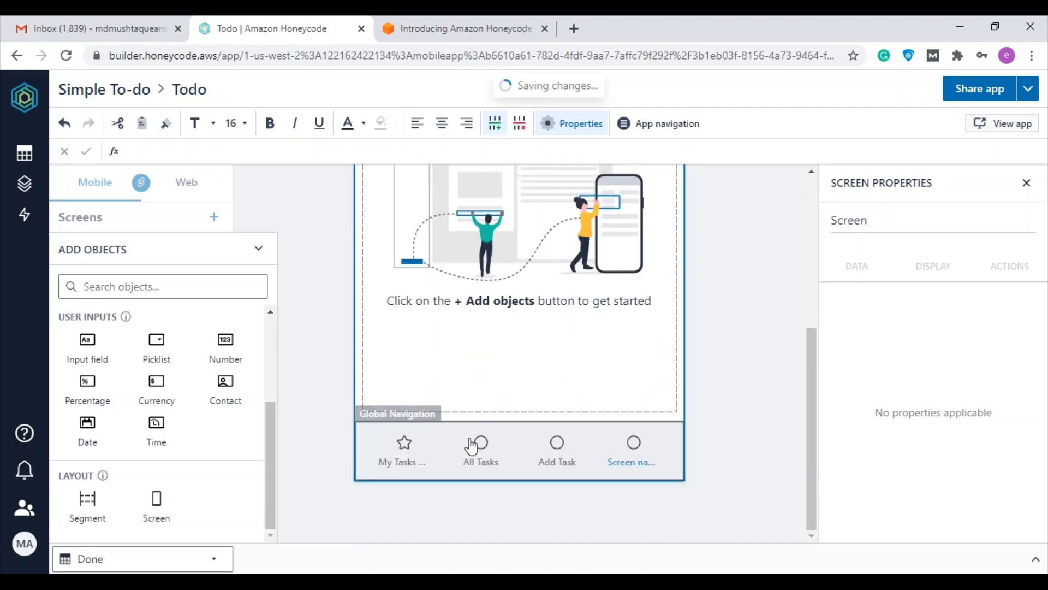
{"action": "scroll", "coordinate": [473, 440], "scroll_direction": "up", "scroll_amount": 4}
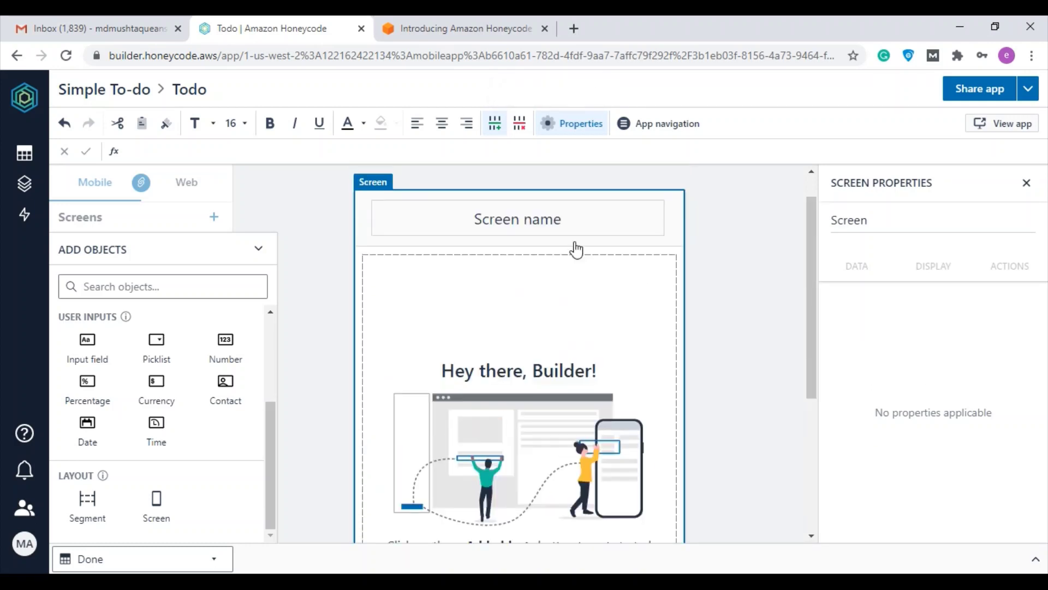
{"action": "scroll", "coordinate": [524, 306], "scroll_direction": "down", "scroll_amount": 5}
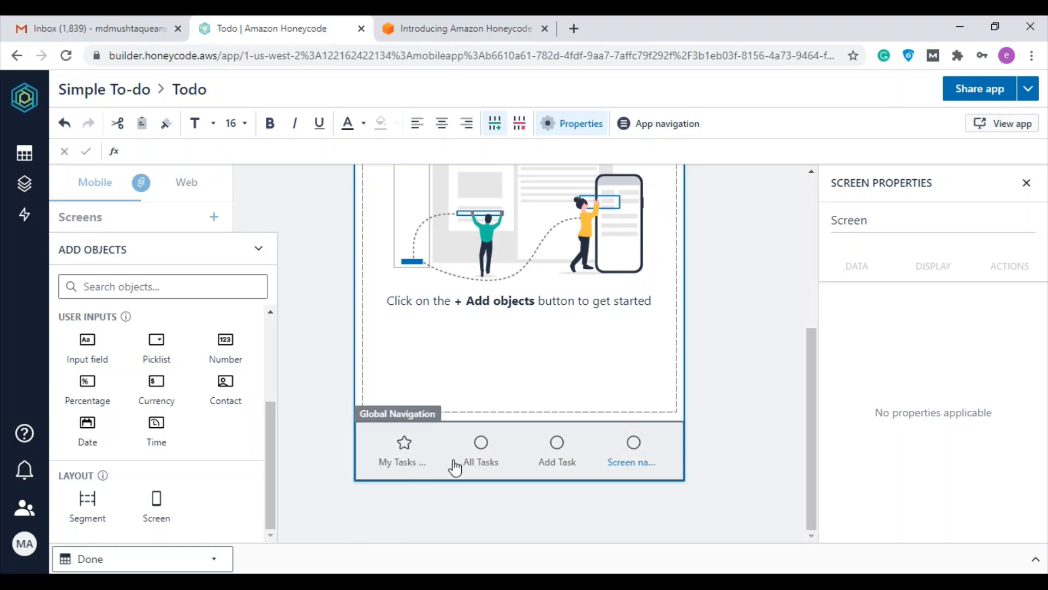
{"action": "left_click", "coordinate": [264, 250]}
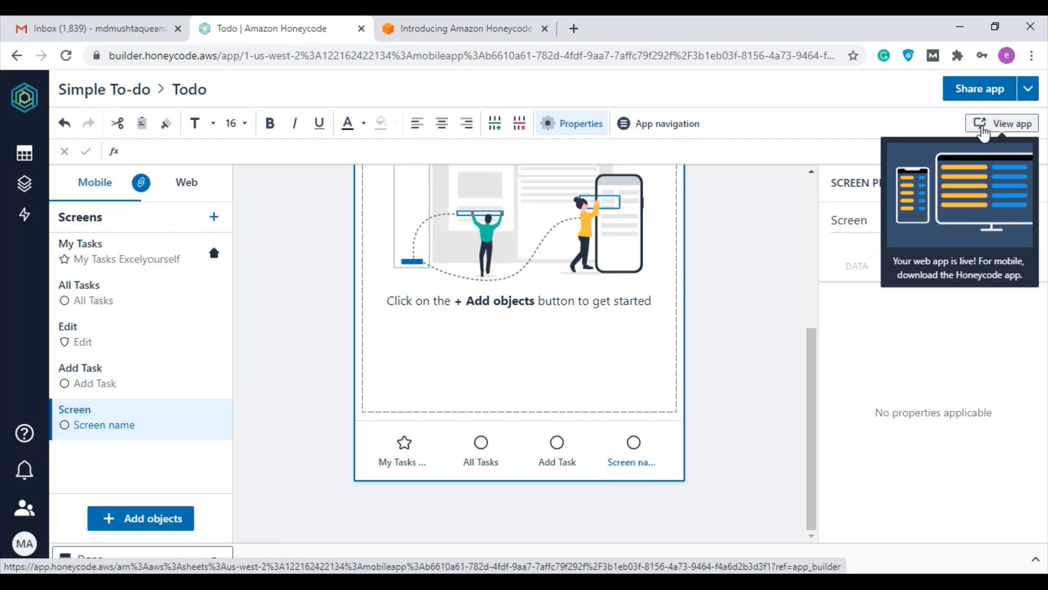
Open the live Todo app in a new tab and view its All Tasks page
{"action": "left_click", "coordinate": [982, 125]}
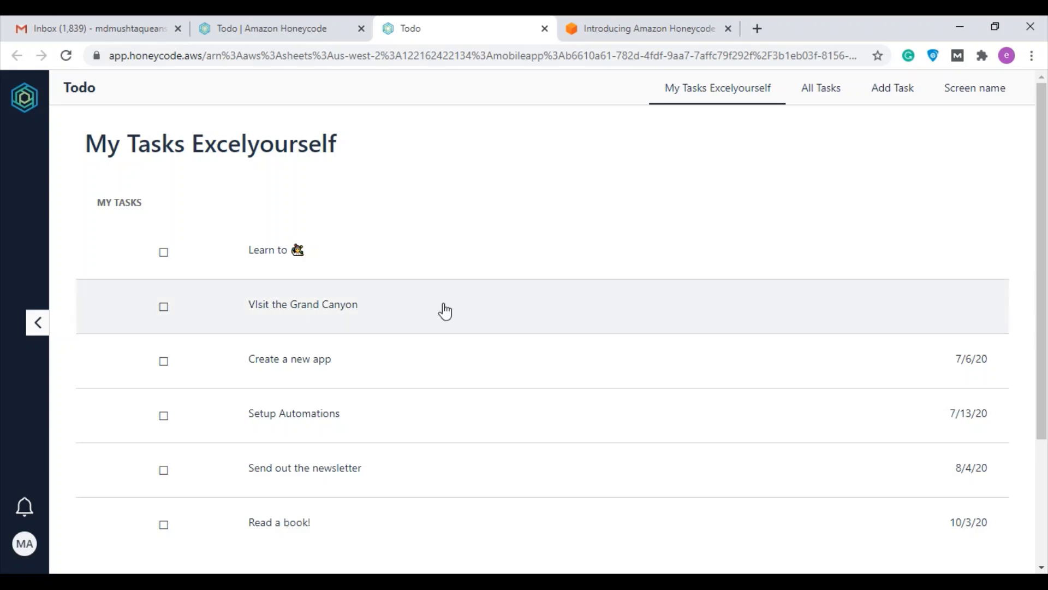
{"action": "scroll", "coordinate": [359, 242], "scroll_direction": "down", "scroll_amount": 3}
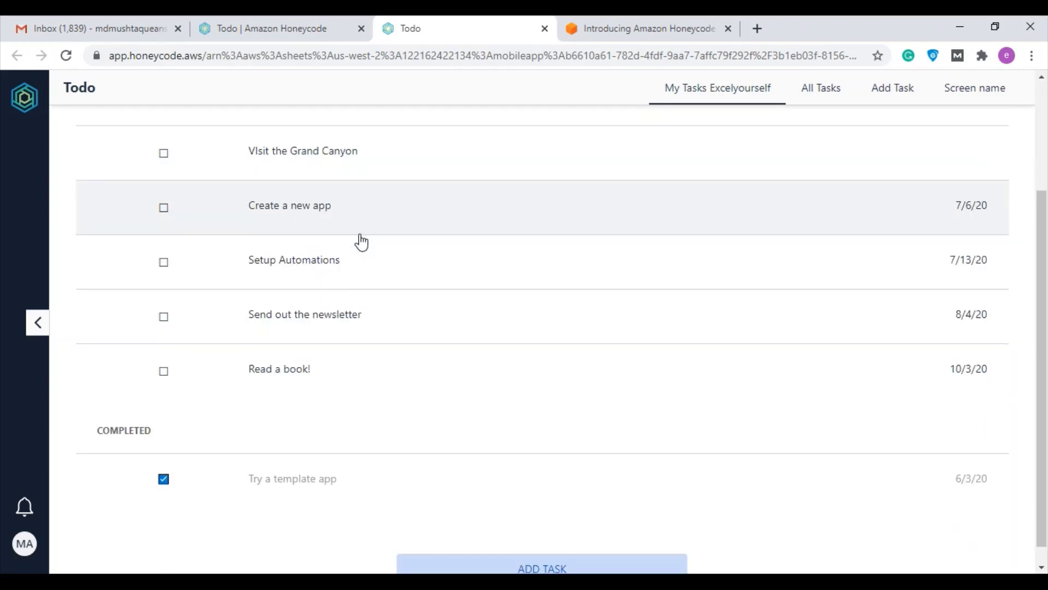
{"action": "scroll", "coordinate": [350, 235], "scroll_direction": "up", "scroll_amount": 3}
{"action": "scroll", "coordinate": [309, 236], "scroll_direction": "down", "scroll_amount": 2}
{"action": "scroll", "coordinate": [327, 185], "scroll_direction": "down", "scroll_amount": 2}
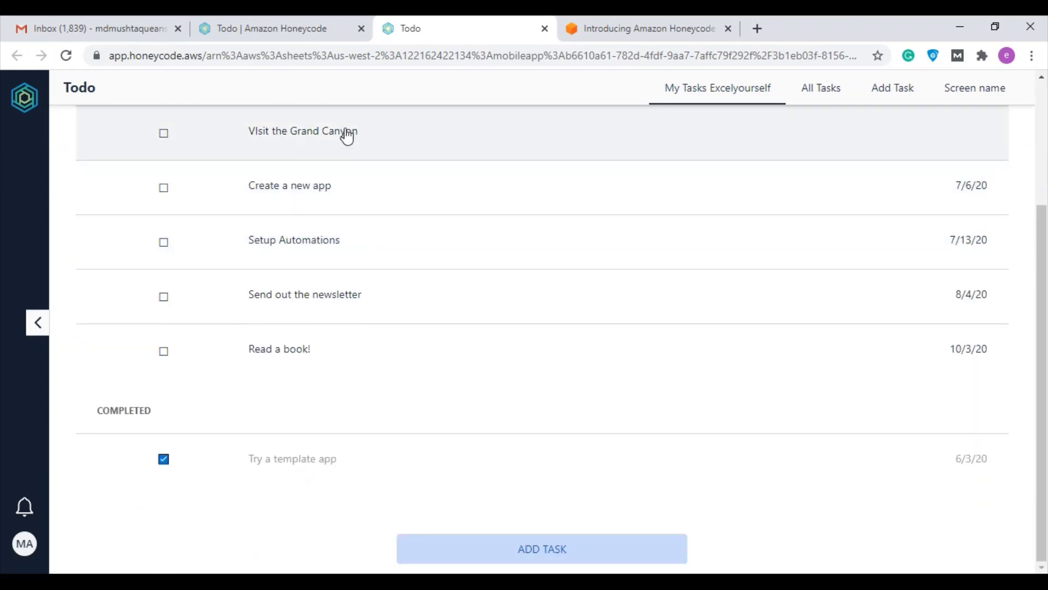
{"action": "scroll", "coordinate": [492, 344], "scroll_direction": "up", "scroll_amount": 2}
{"action": "scroll", "coordinate": [408, 295], "scroll_direction": "up", "scroll_amount": 2}
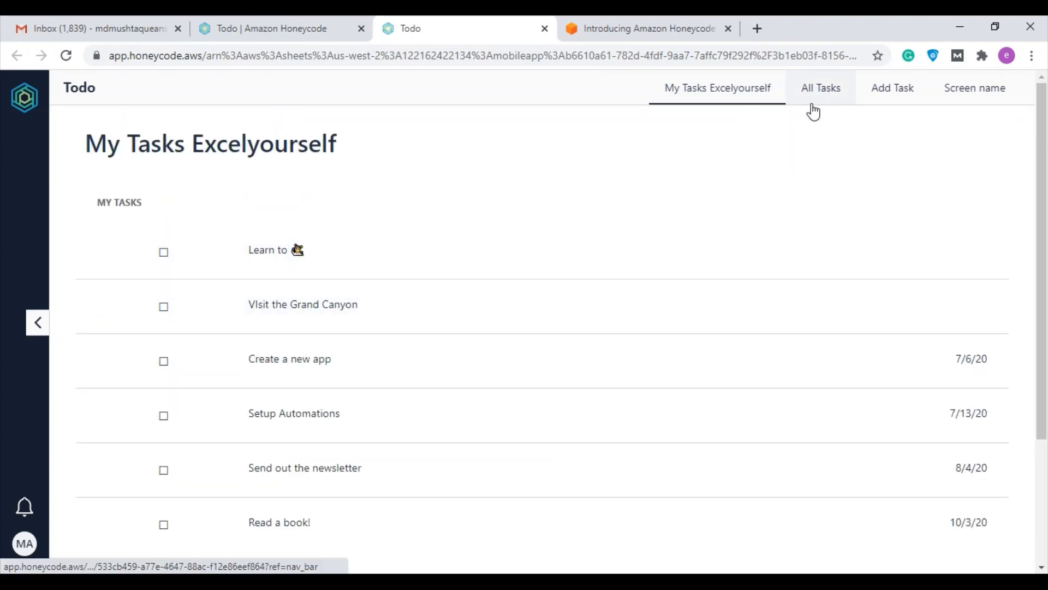
{"action": "left_click", "coordinate": [814, 109]}
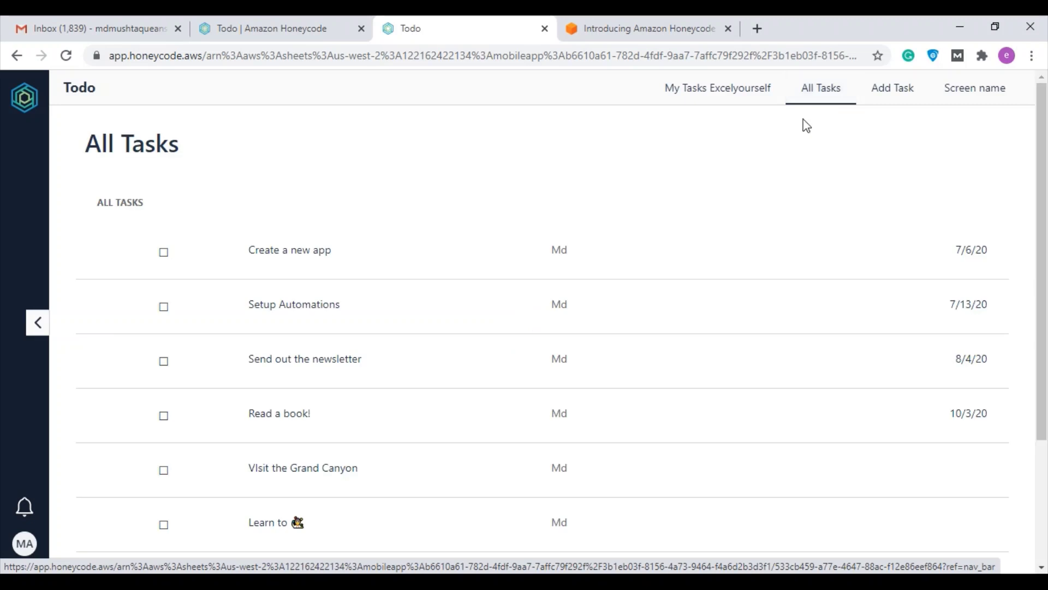
{"action": "scroll", "coordinate": [823, 192], "scroll_direction": "down", "scroll_amount": 2}
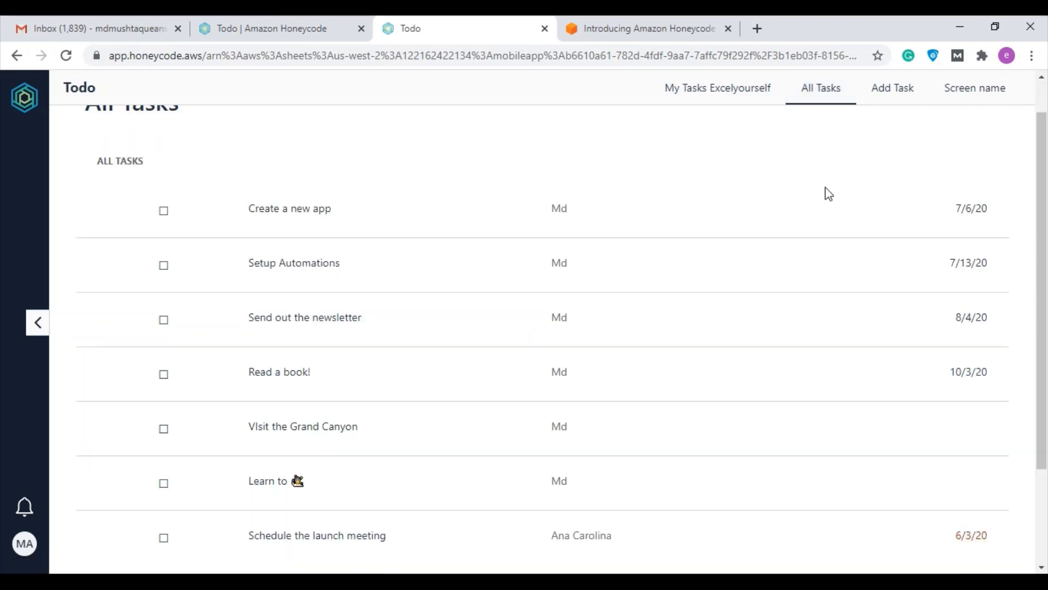
Preview the Add Task and blank Screen name pages, then return to the builder
{"action": "left_click", "coordinate": [885, 99]}
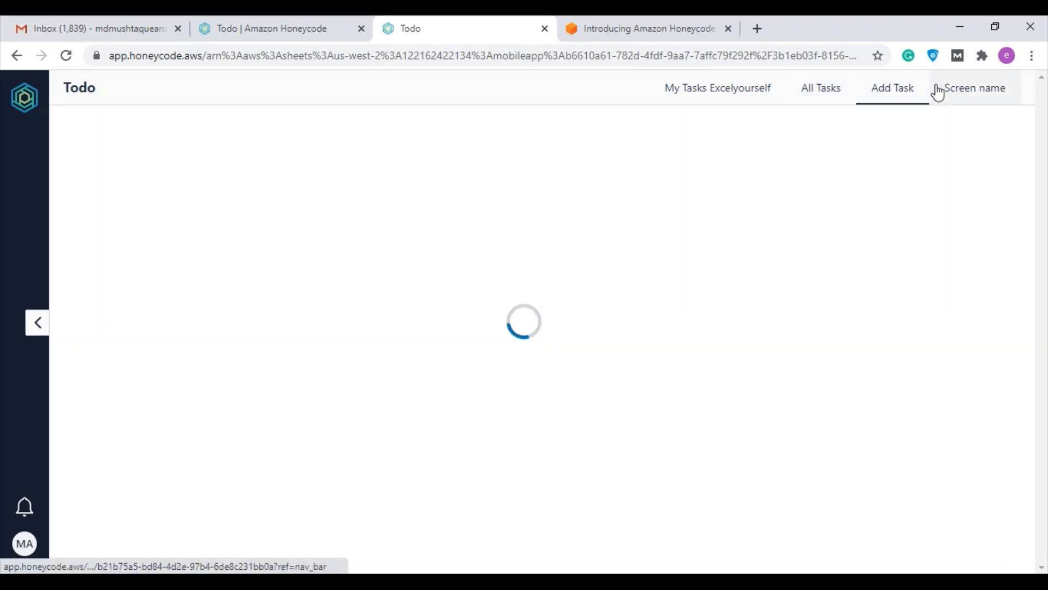
{"action": "left_click", "coordinate": [979, 99]}
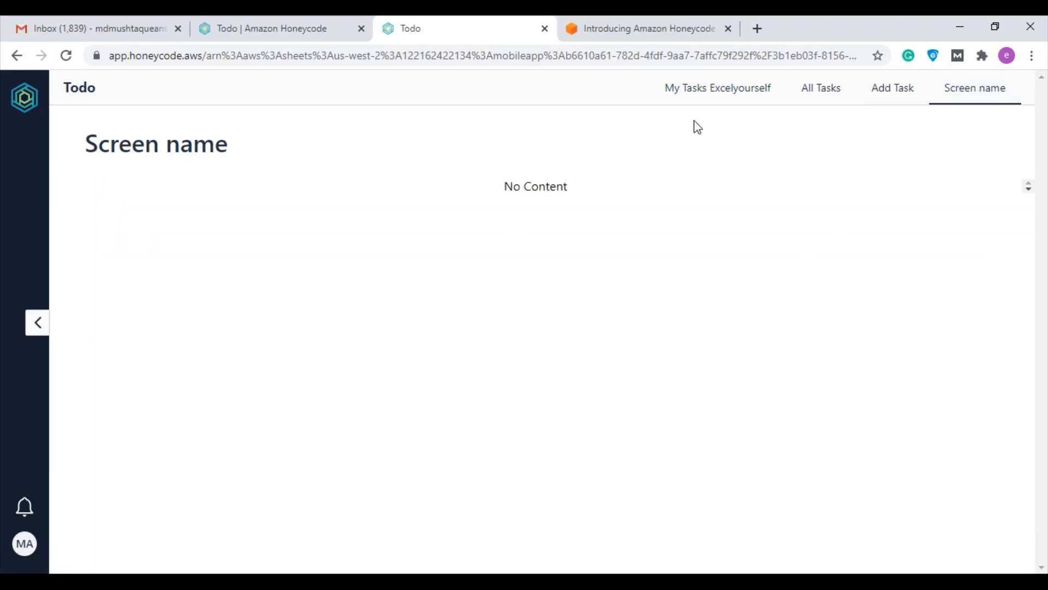
{"action": "left_click", "coordinate": [715, 101]}
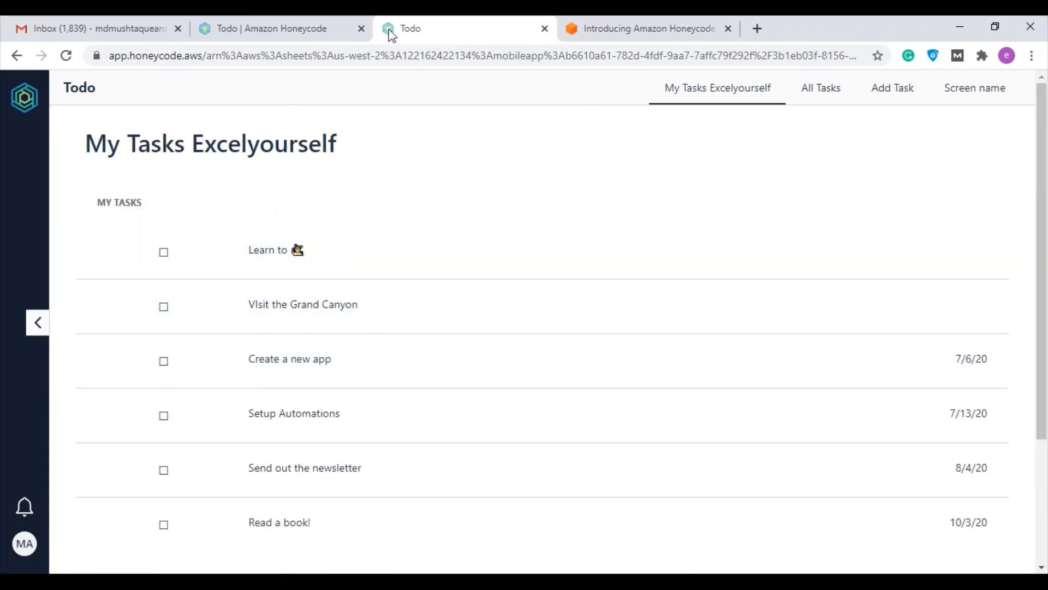
{"action": "left_click", "coordinate": [273, 28]}
{"action": "left_click", "coordinate": [409, 29]}
{"action": "left_click", "coordinate": [34, 327]}
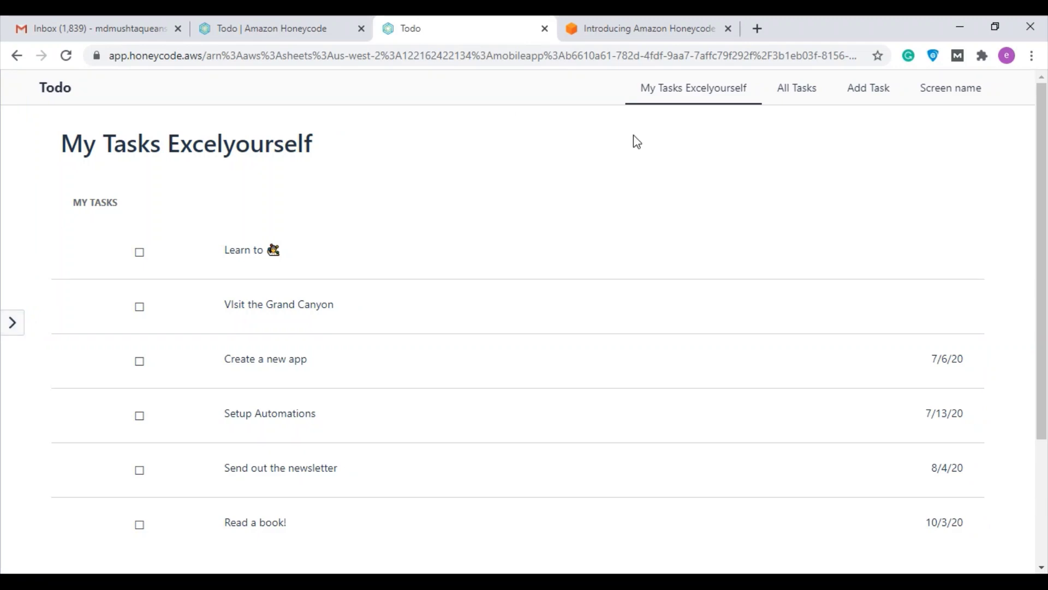
{"action": "left_click", "coordinate": [258, 24]}
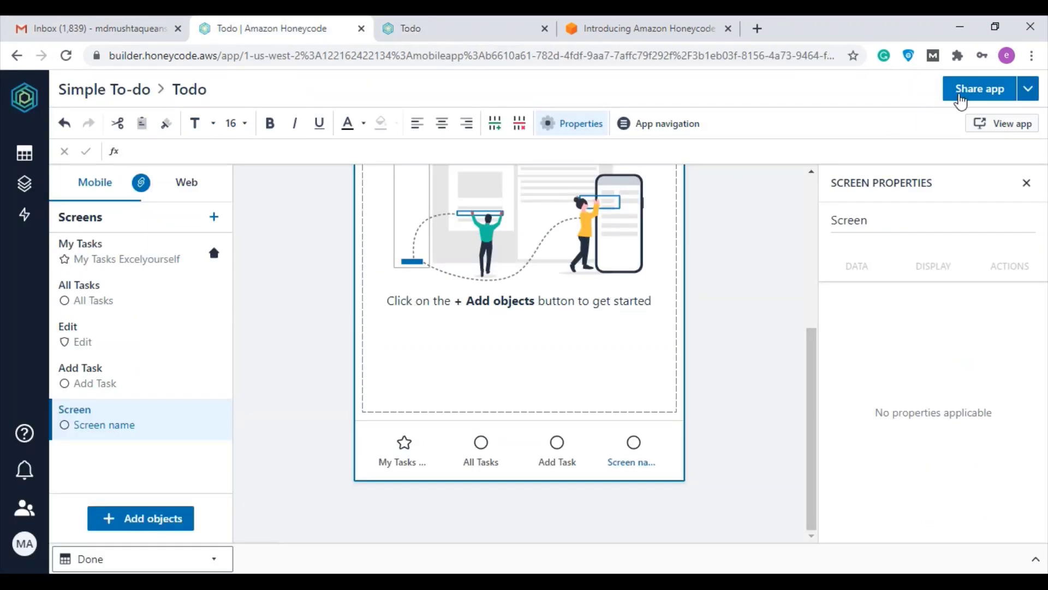
{"action": "left_click", "coordinate": [979, 92]}
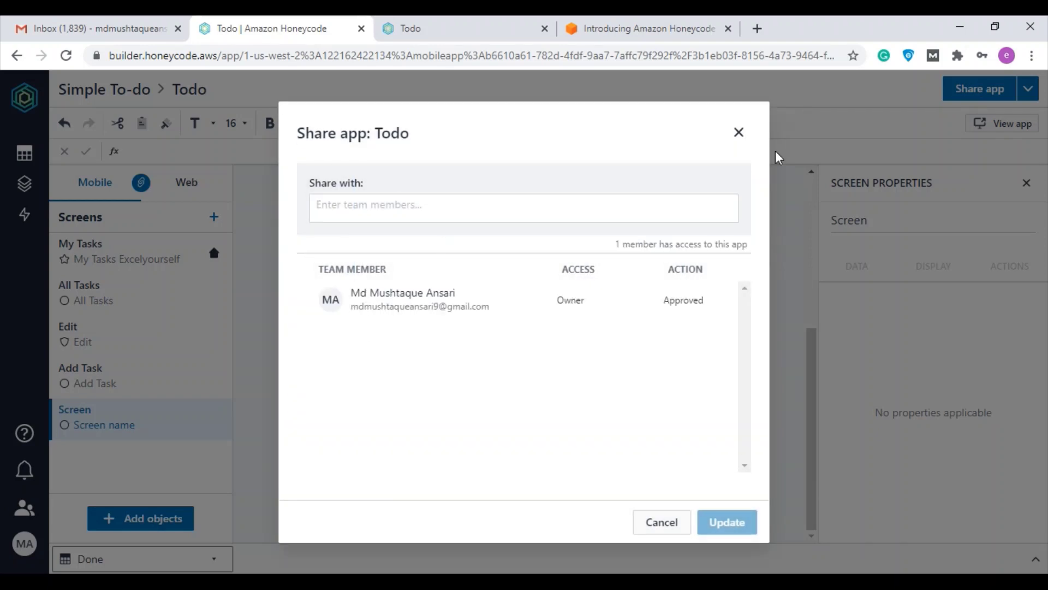
{"action": "left_click", "coordinate": [738, 132]}
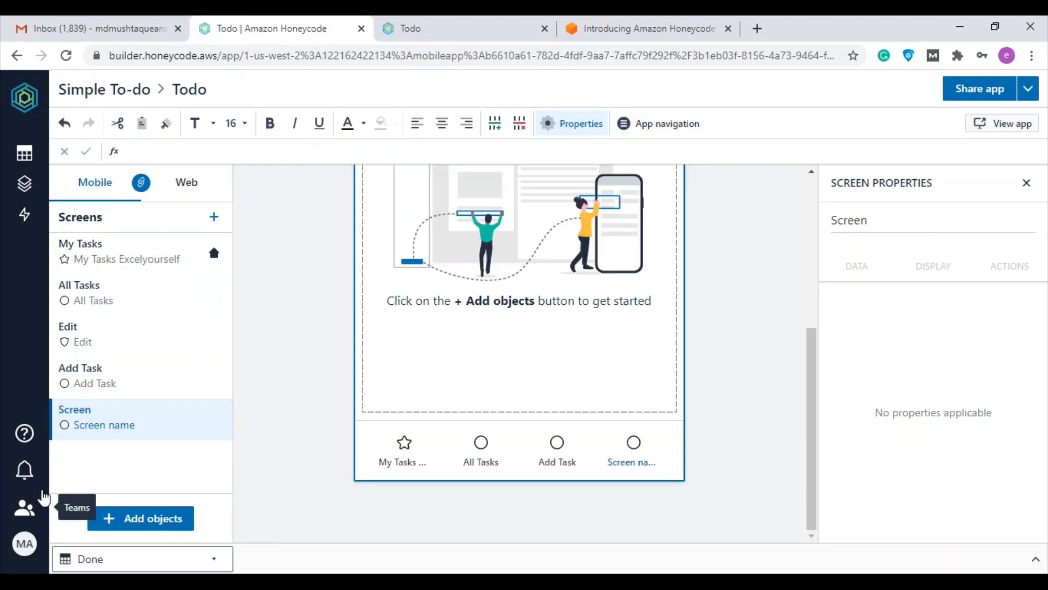
{"action": "left_click", "coordinate": [23, 513]}
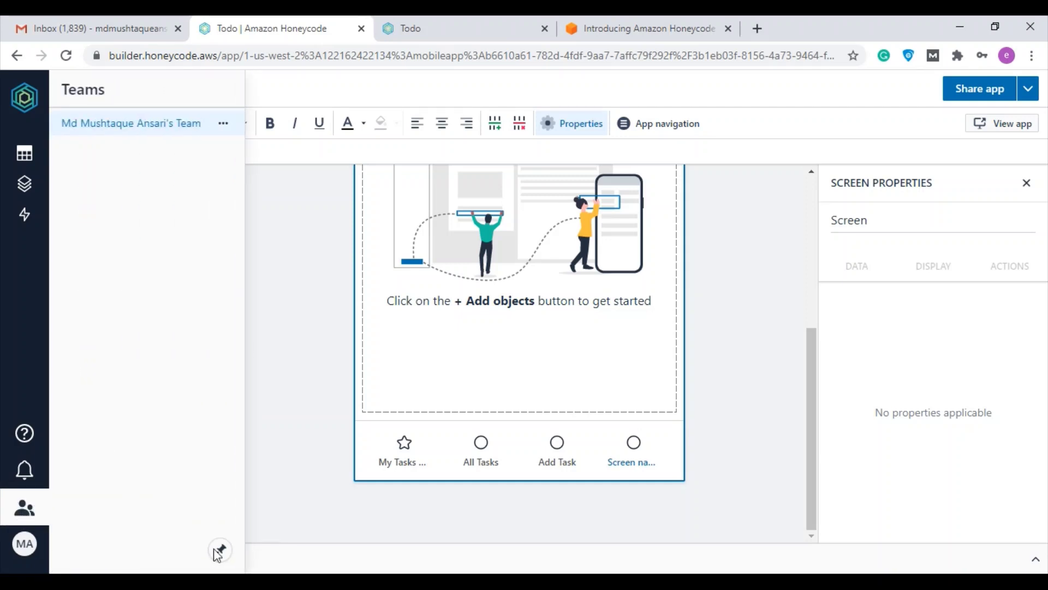
{"action": "left_click", "coordinate": [281, 412]}
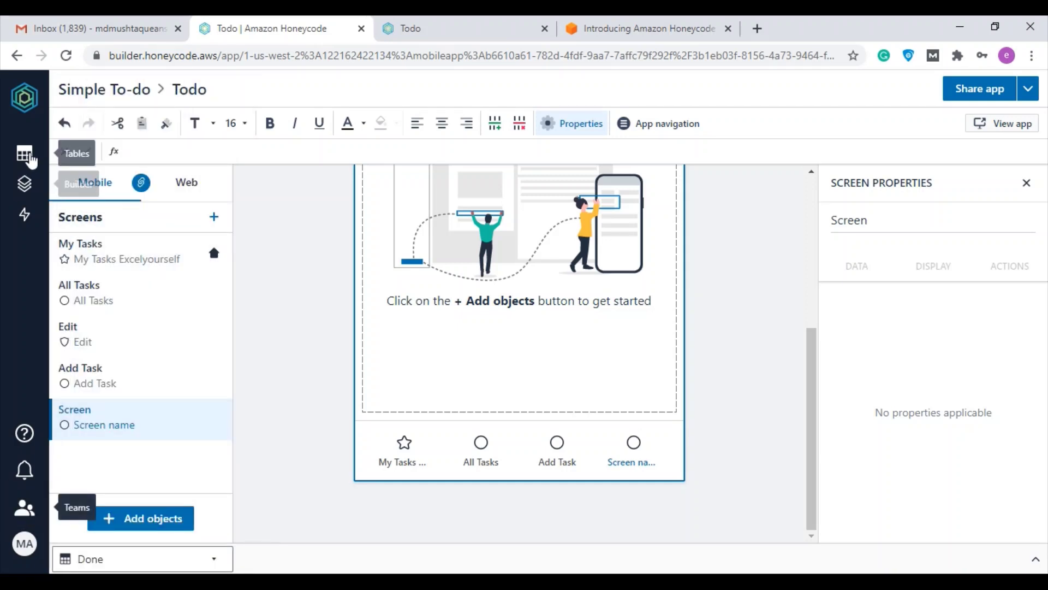